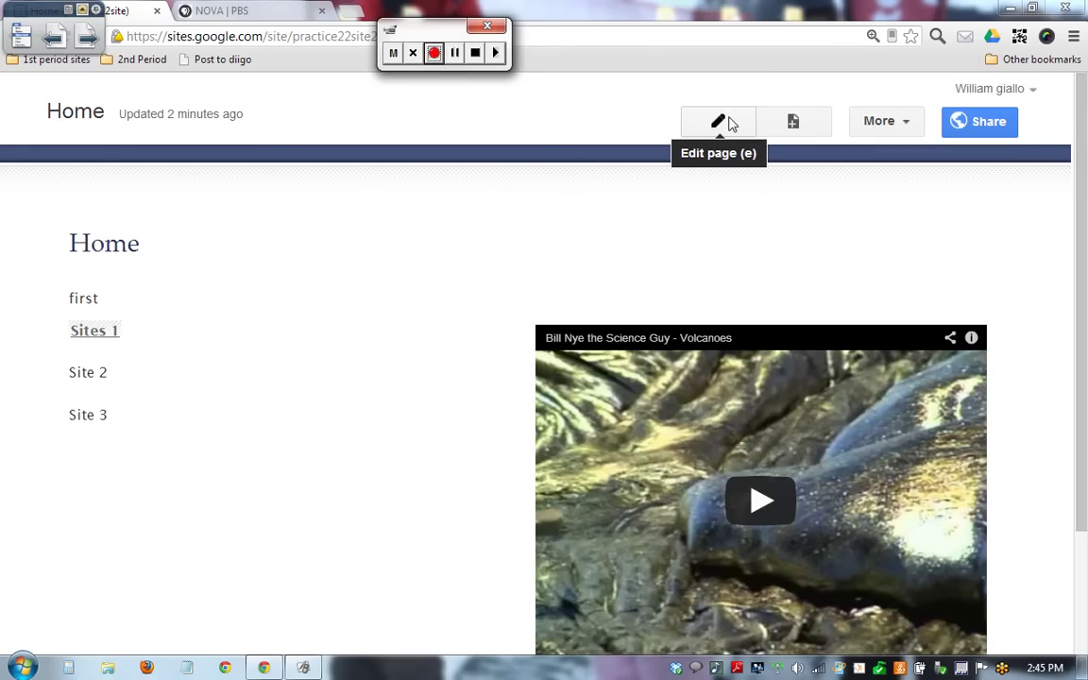
# - Open the Home page in the editor with the pencil Edit page button
pyautogui.click(719, 122)
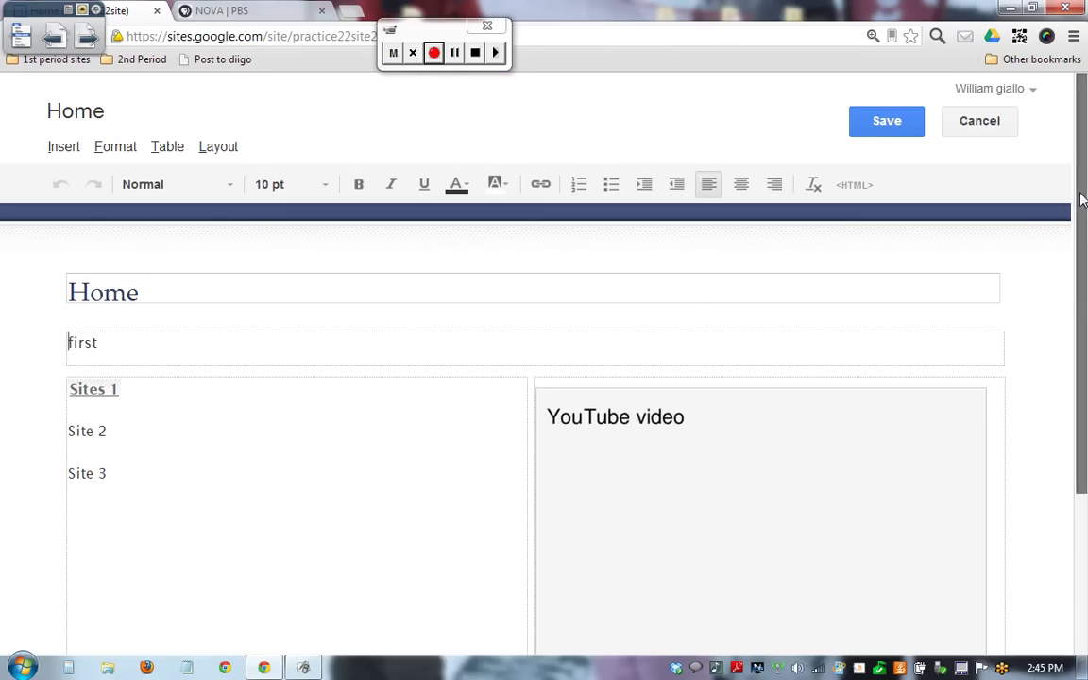
# - Remove the YouTube video gadget from the Home page
pyautogui.scroll(-2, 903, 436)
pyautogui.click(829, 486)
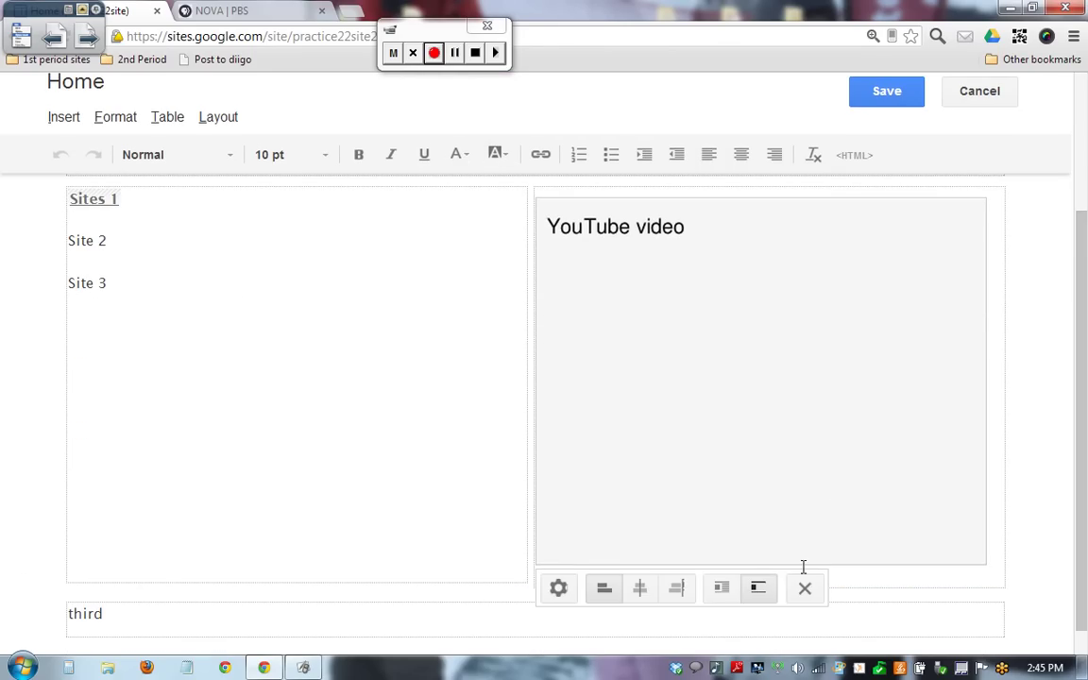
pyautogui.click(804, 588)
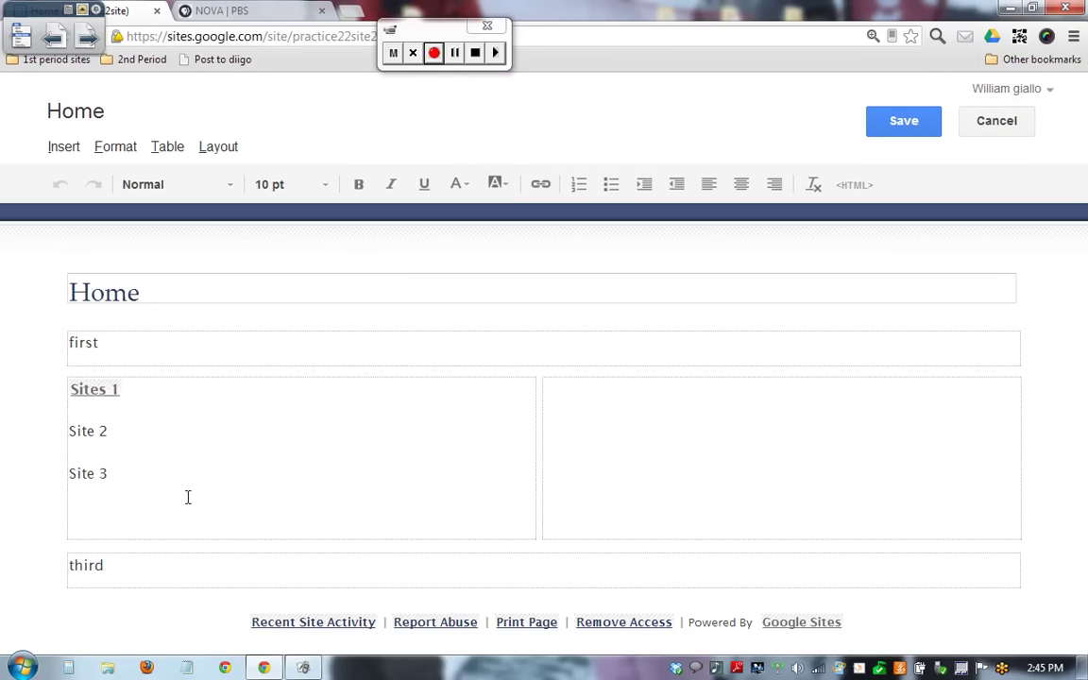
# - Delete the Sites 1–Site 3 text and the word 'first', keeping 'third'
pyautogui.moveTo(188, 497); pyautogui.dragTo(4, 386)
pyautogui.press('BackSpace')
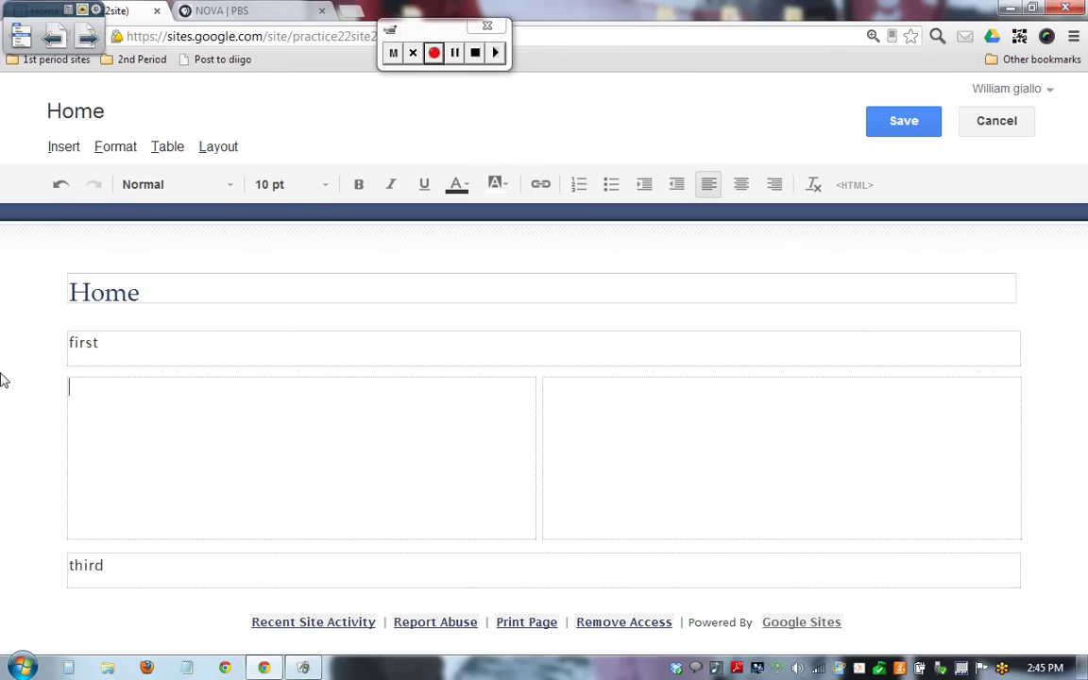
pyautogui.moveTo(114, 338); pyautogui.dragTo(20, 343)
pyautogui.press('BackSpace')
# - Choose Insert > Image to bring up the Add an Image dialog
pyautogui.click(66, 150)
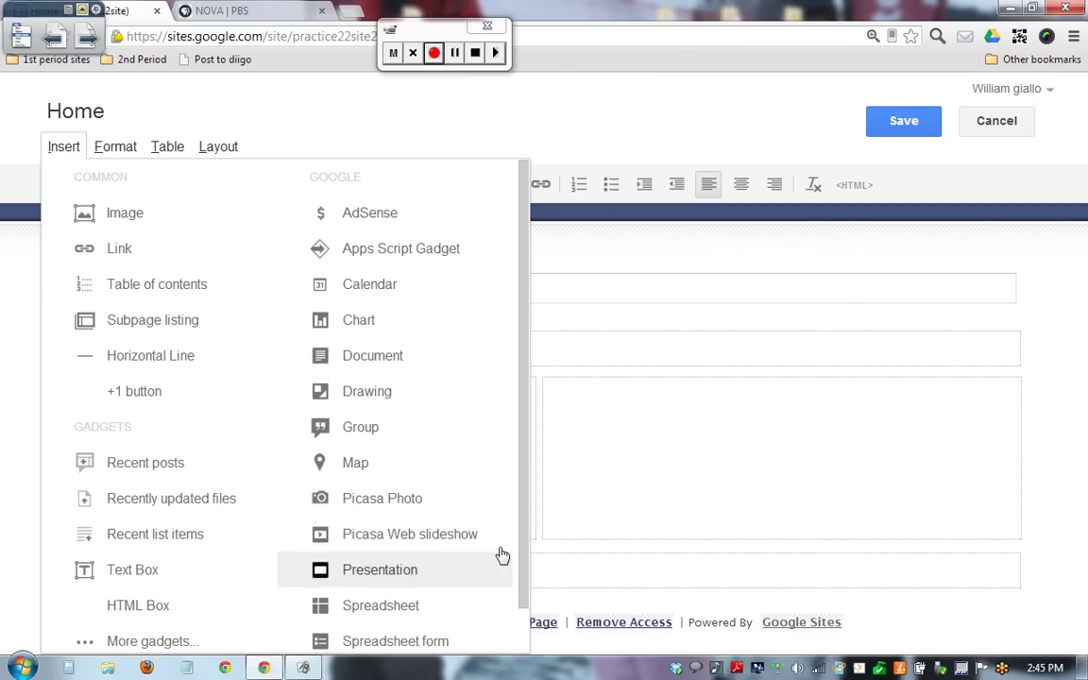
pyautogui.moveTo(522, 572); pyautogui.dragTo(526, 609)
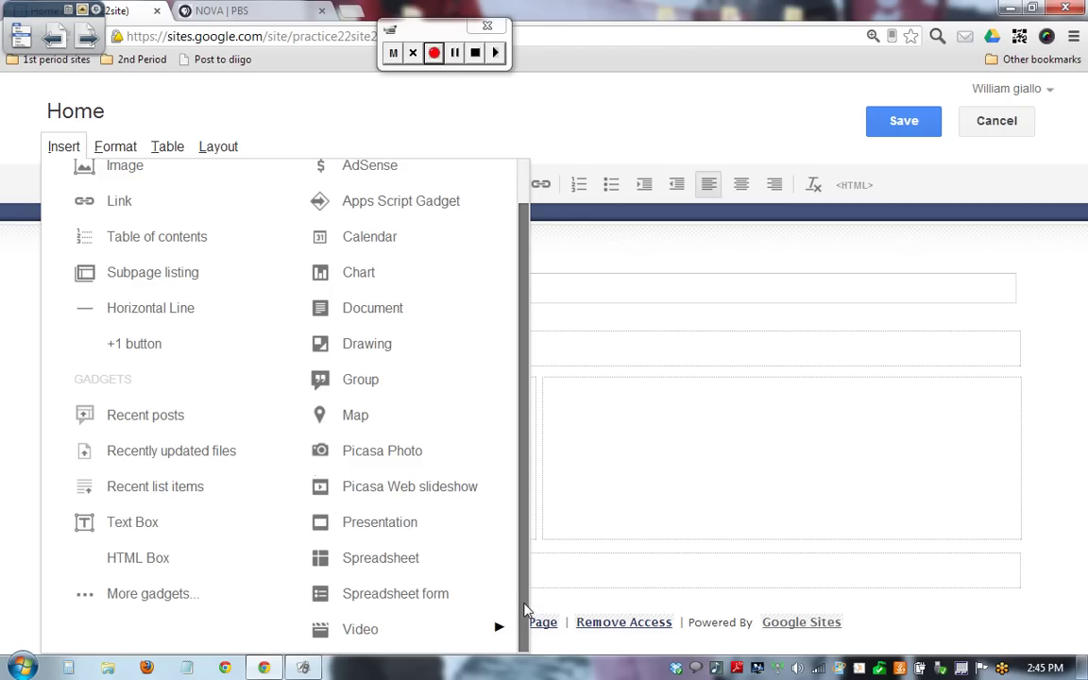
pyautogui.scroll(2, 494, 430)
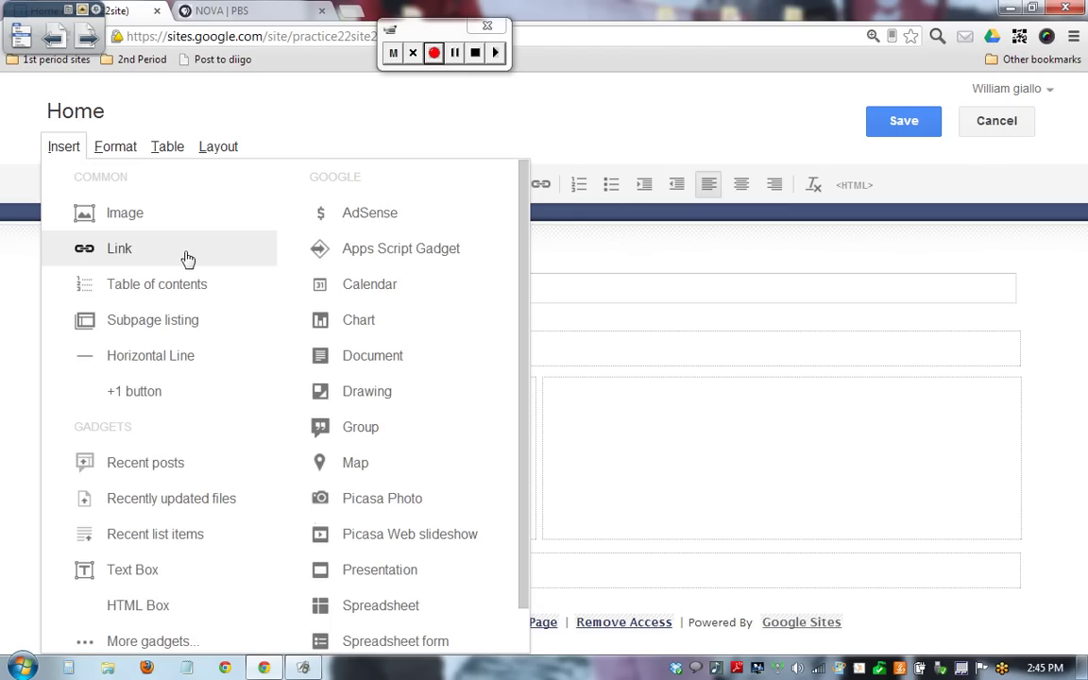
pyautogui.click(135, 217)
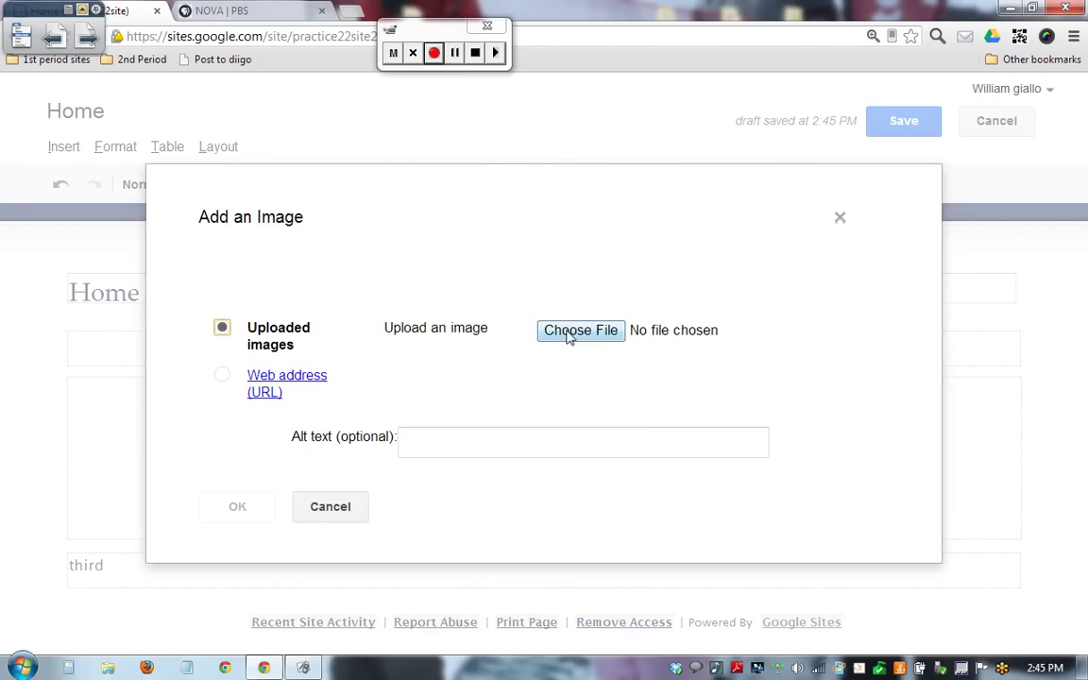
# - Upload photo 2012-12-15 01.03.57 from Pictures > Christmas winter 2012-13
pyautogui.click(575, 331)
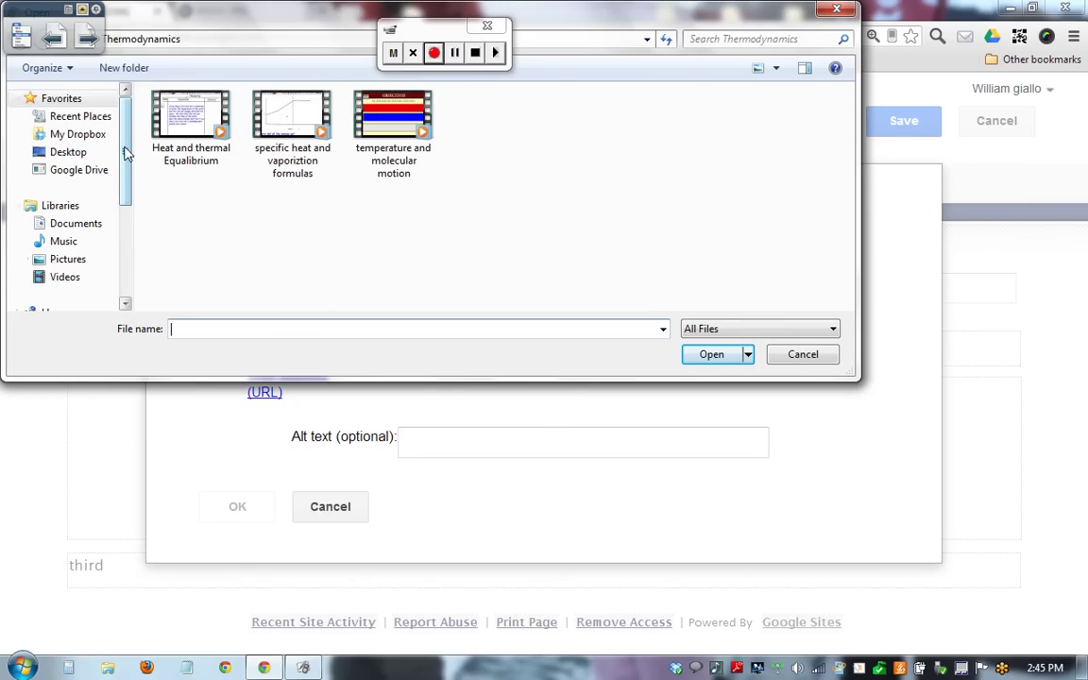
pyautogui.click(100, 227)
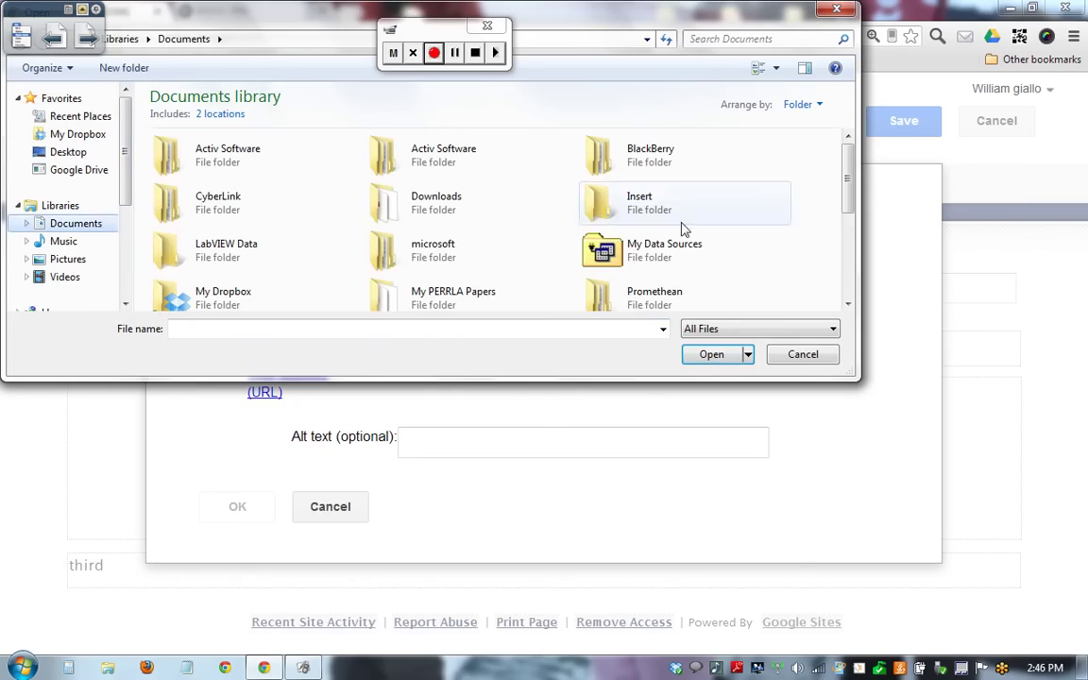
pyautogui.moveTo(850, 168); pyautogui.dragTo(567, 250)
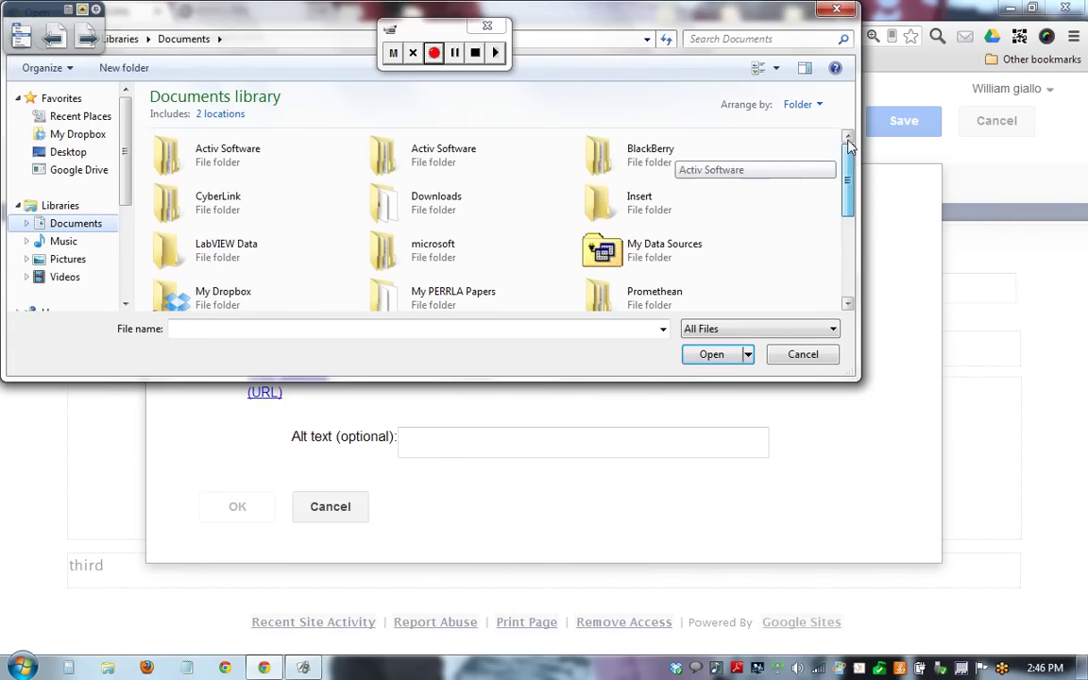
pyautogui.click(68, 260)
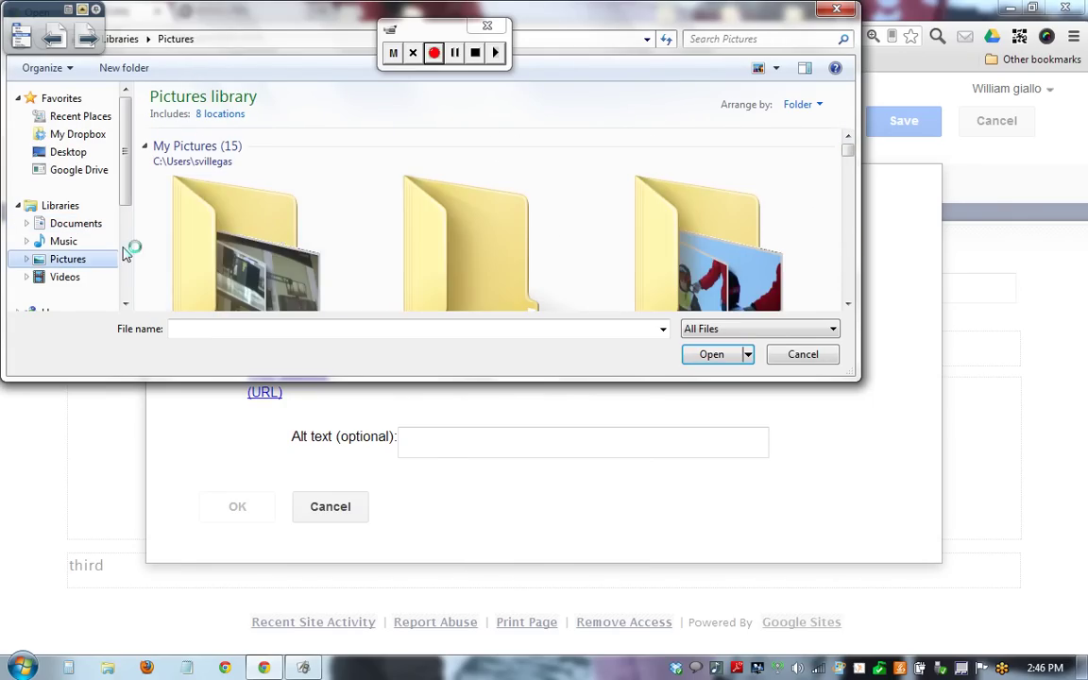
pyautogui.scroll(-1, 658, 226)
pyautogui.doubleClick(658, 227)
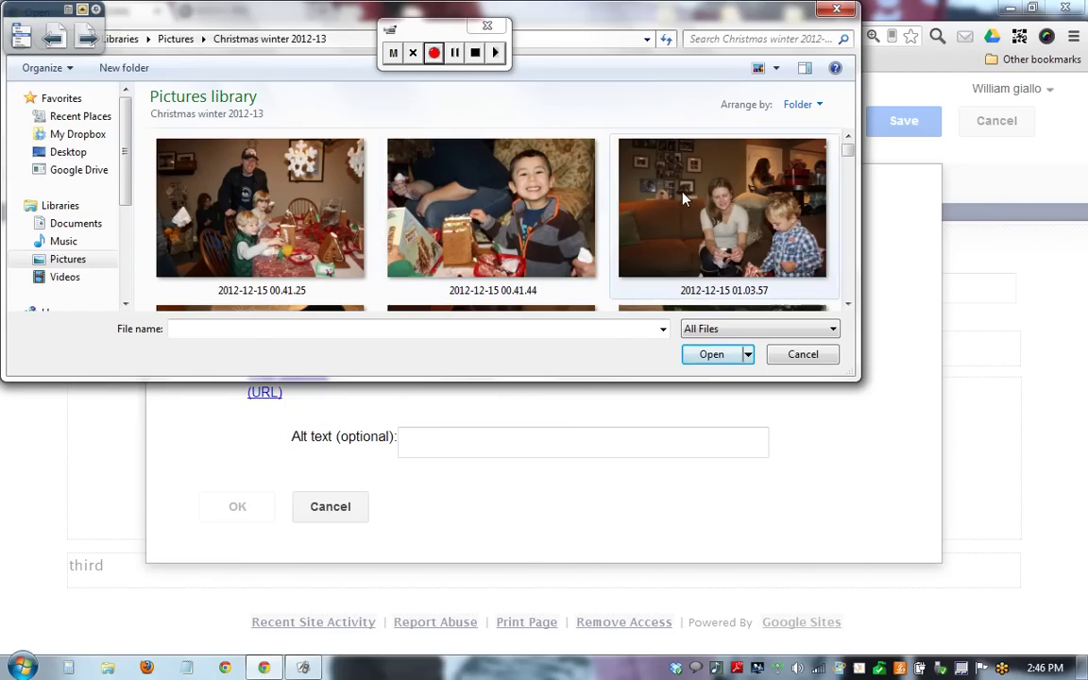
pyautogui.doubleClick(626, 175)
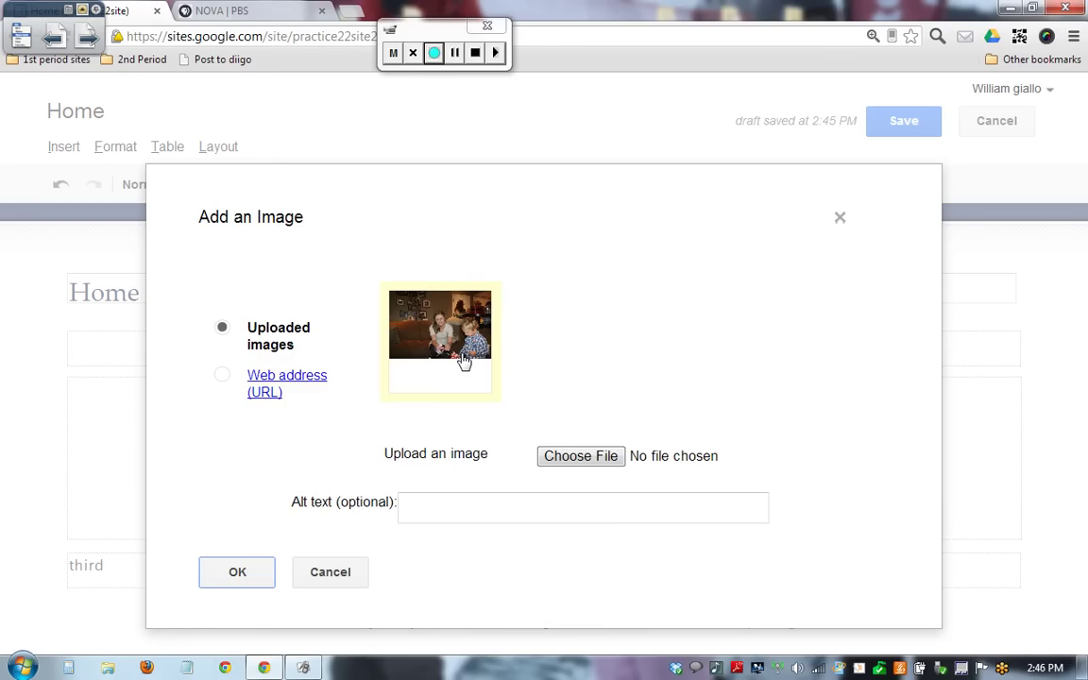
# - Insert the uploaded photo and, after trying S, M and L, leave it at small size
pyautogui.click(245, 571)
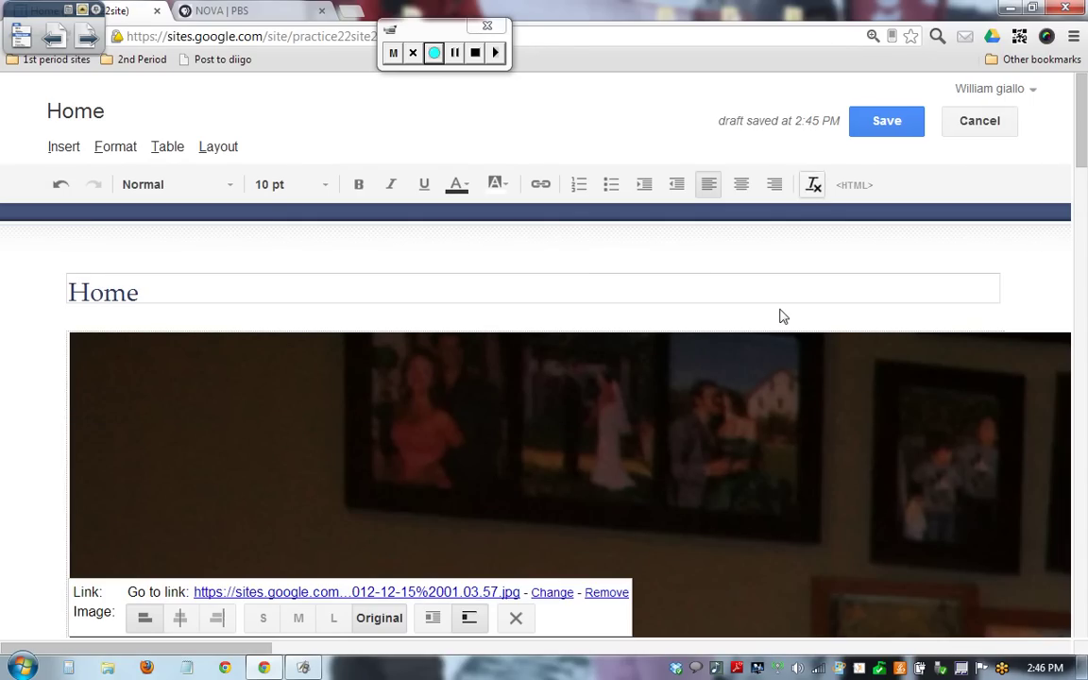
pyautogui.moveTo(1083, 179); pyautogui.dragTo(1079, 125)
pyautogui.click(635, 440)
pyautogui.click(264, 619)
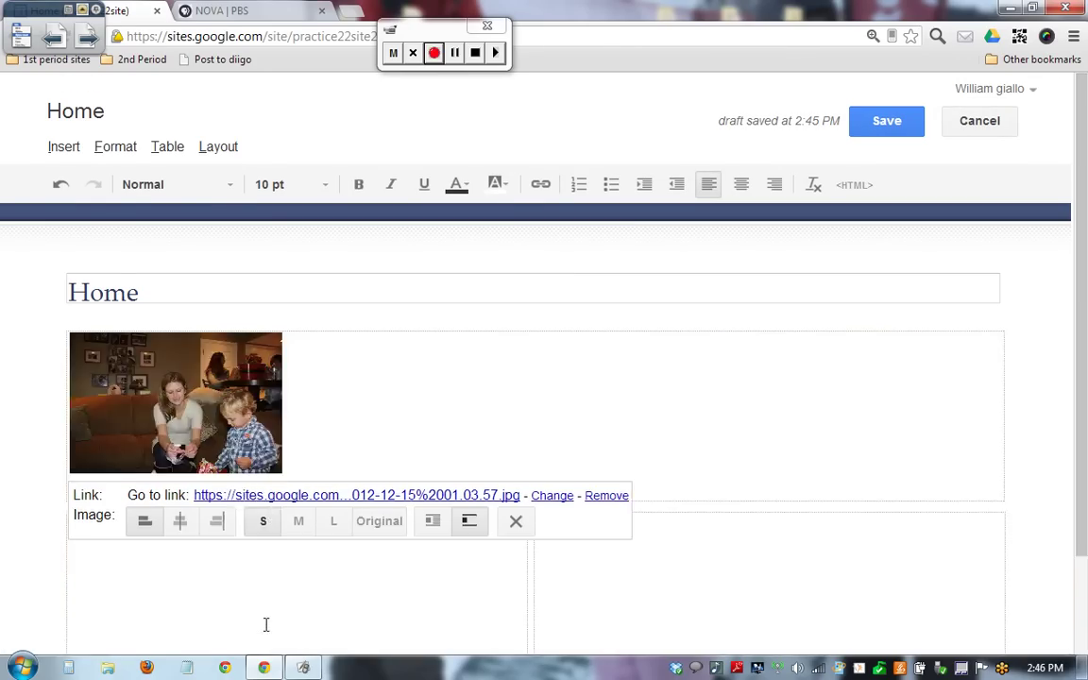
pyautogui.click(298, 521)
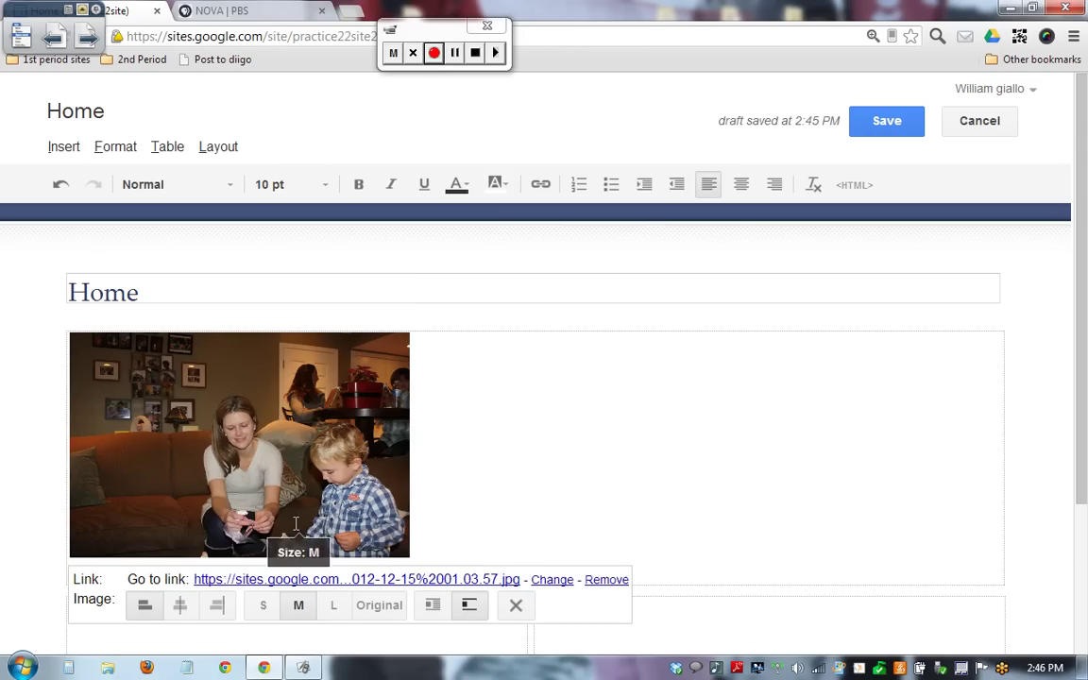
pyautogui.click(334, 605)
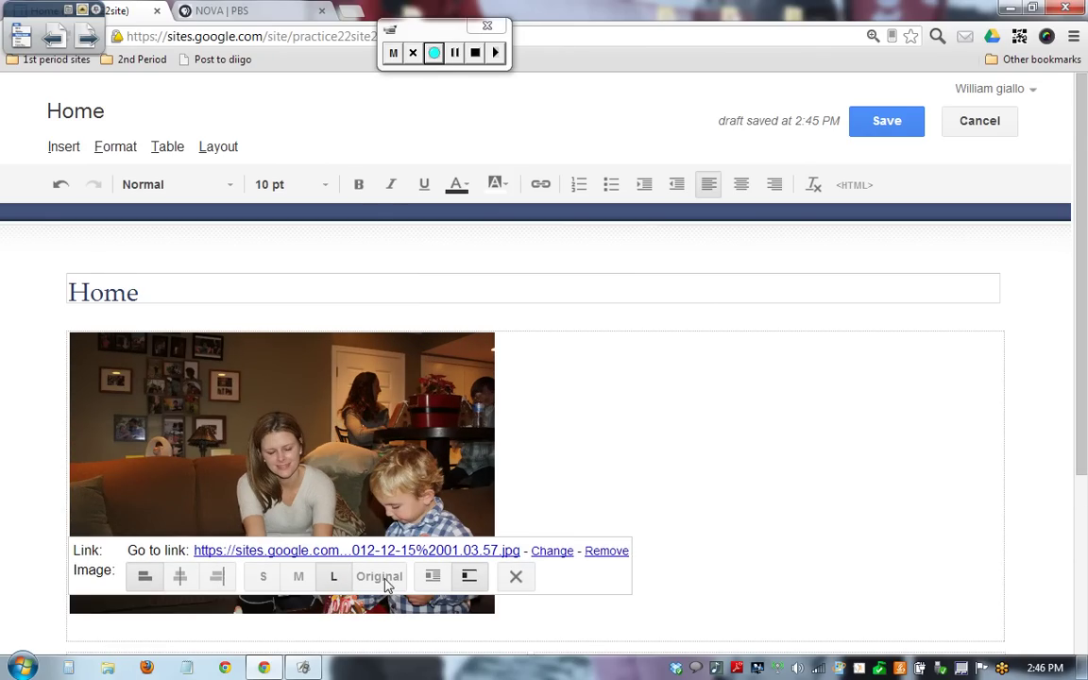
pyautogui.click(261, 576)
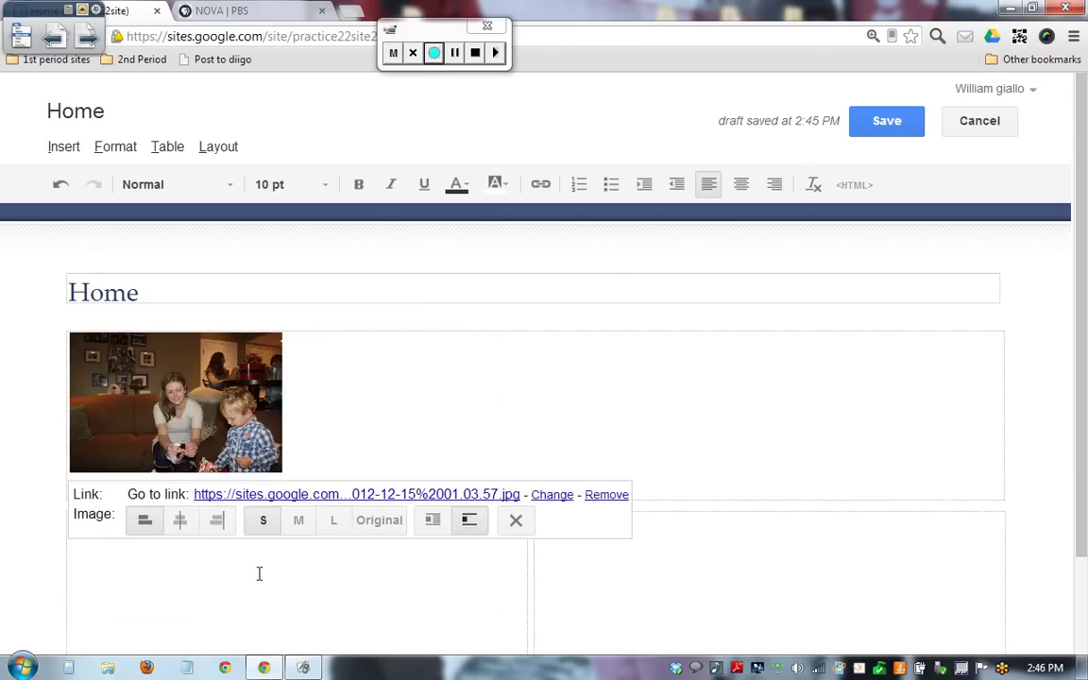
# - Delete the photo, start a new image insert by Web address (URL), then go to the NOVA | PBS tab
pyautogui.click(517, 521)
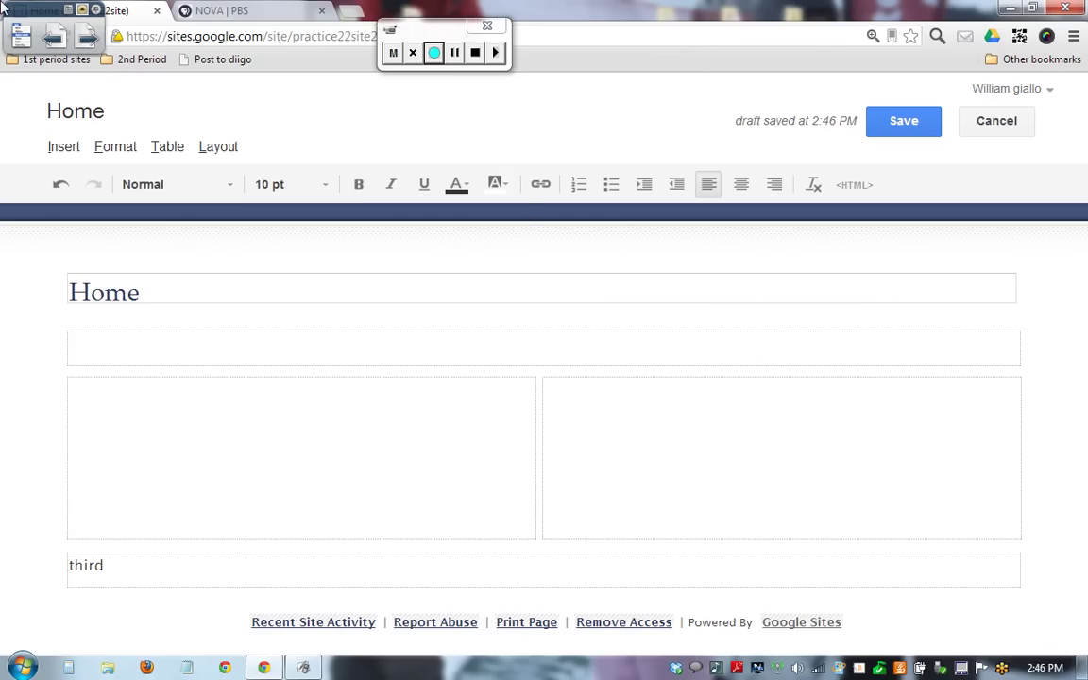
pyautogui.click(64, 147)
pyautogui.click(89, 213)
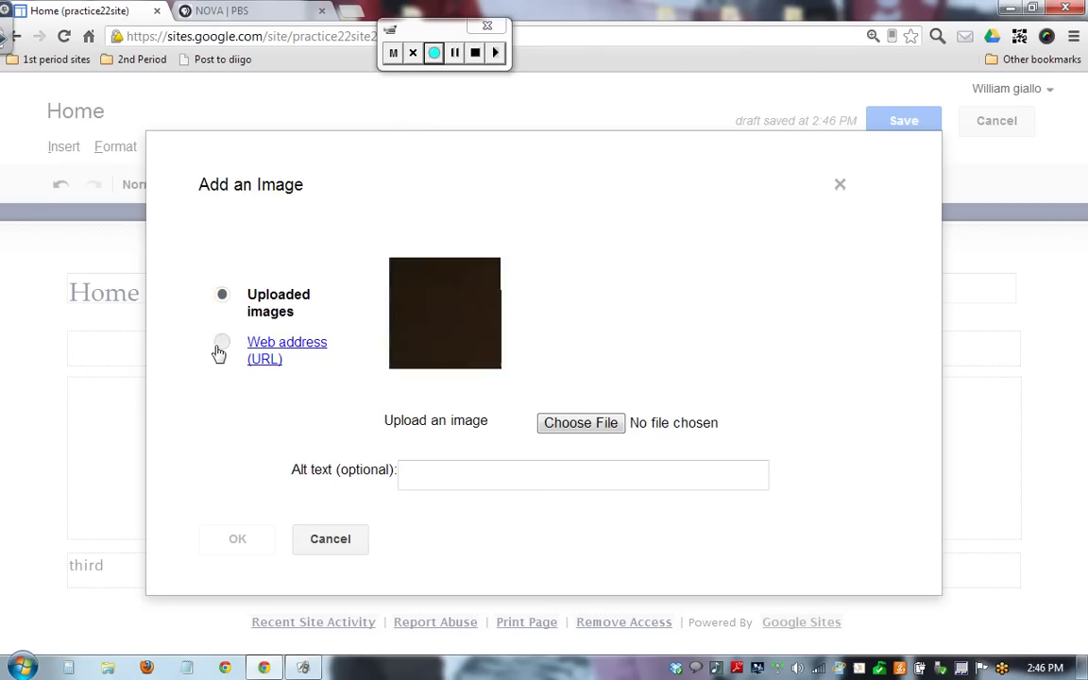
pyautogui.click(219, 347)
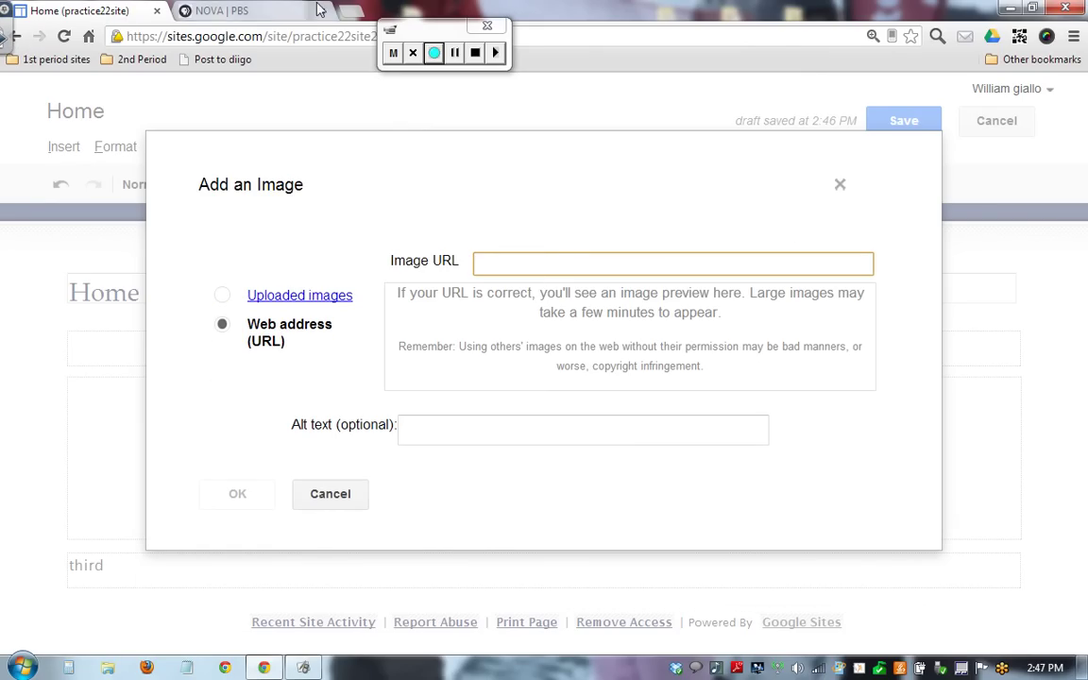
pyautogui.click(288, 10)
pyautogui.click(308, 34)
# - Search Google Images for 'thermodynamics' and open the blue car heat diagram on its own
pyautogui.write('images.google.com')
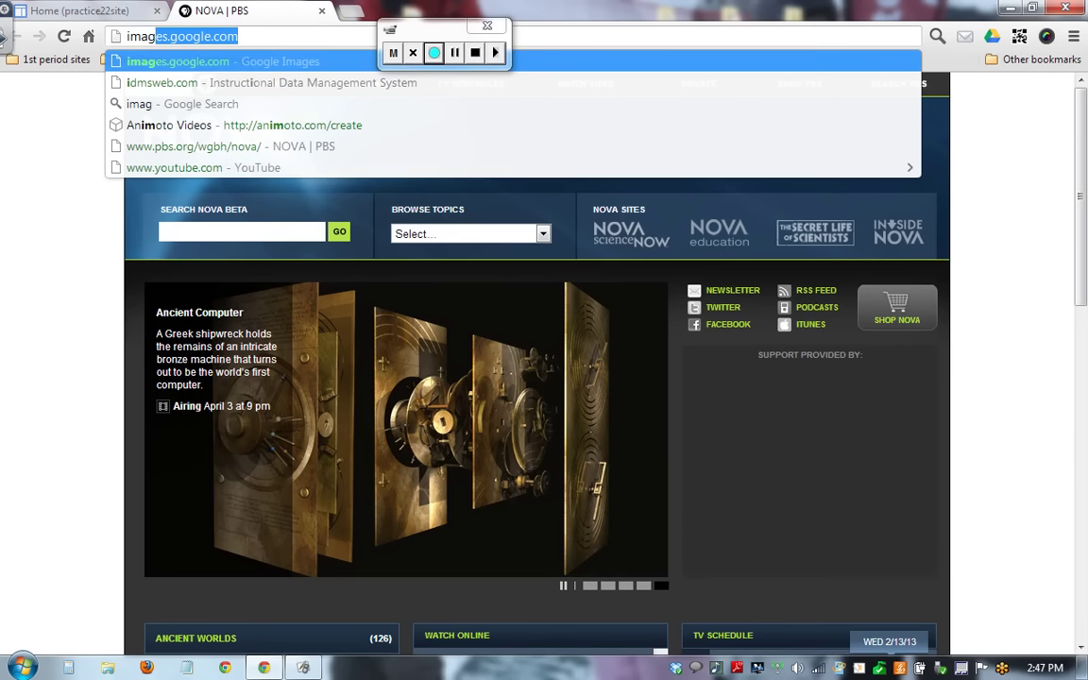
pyautogui.press('Return')
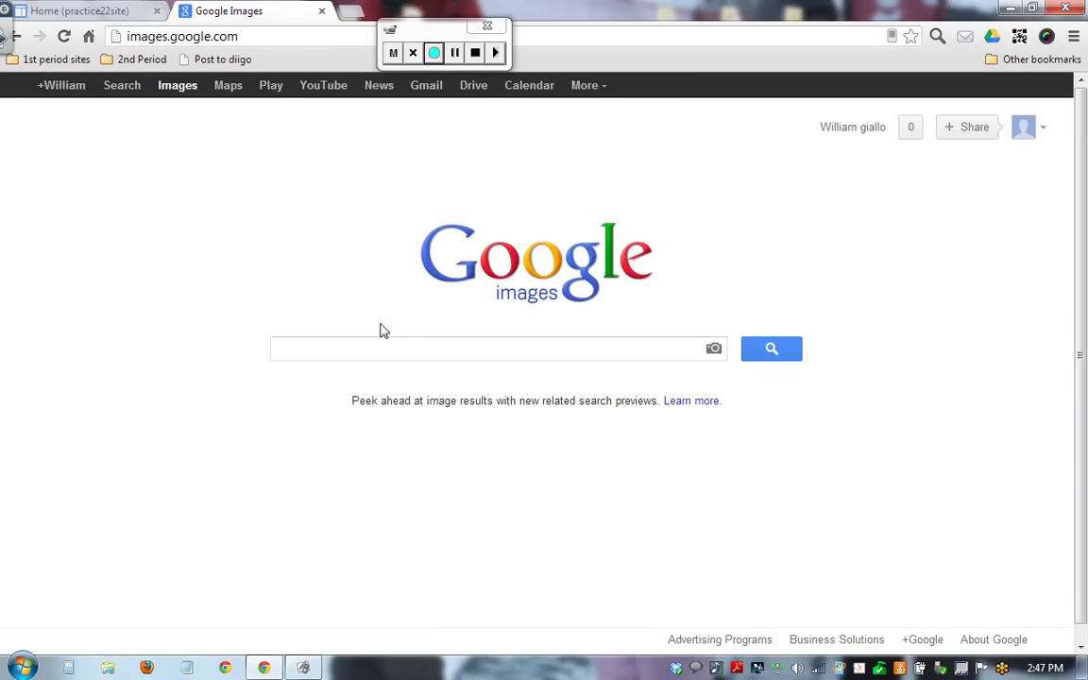
pyautogui.write('thermo')
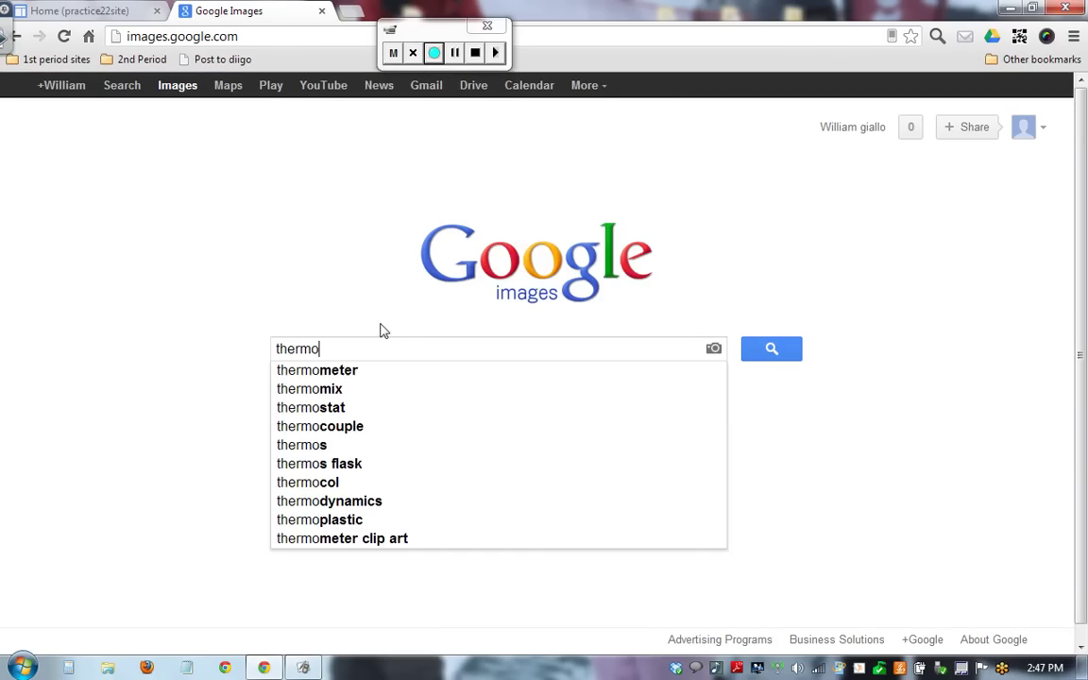
pyautogui.write('dynamics')
pyautogui.press('Return')
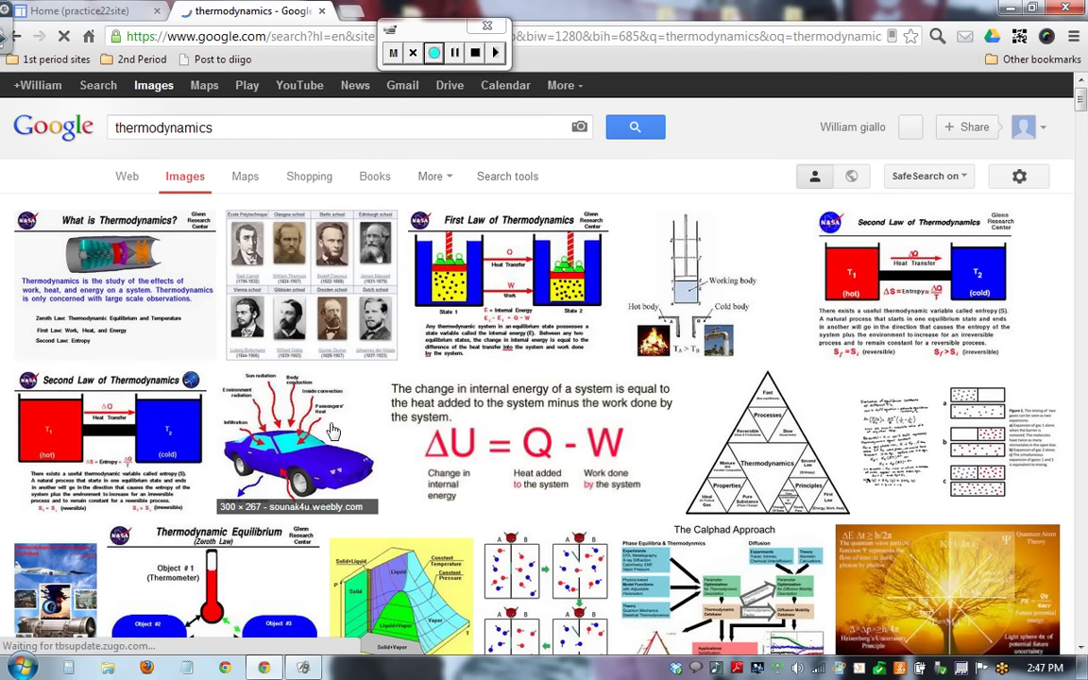
pyautogui.click(332, 431)
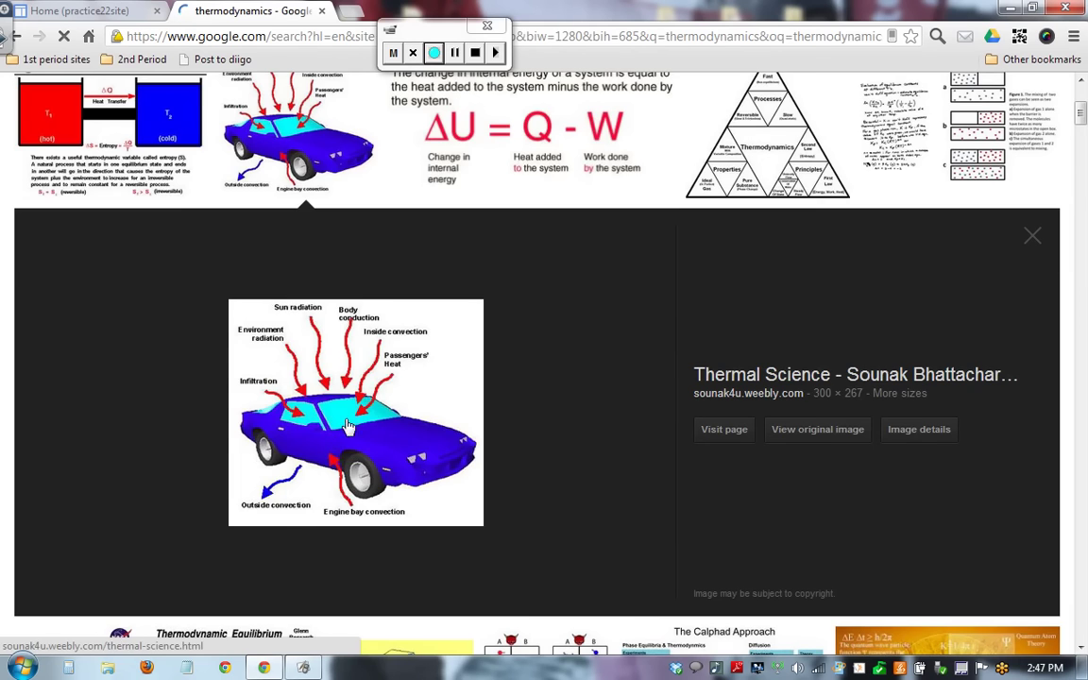
pyautogui.click(841, 433)
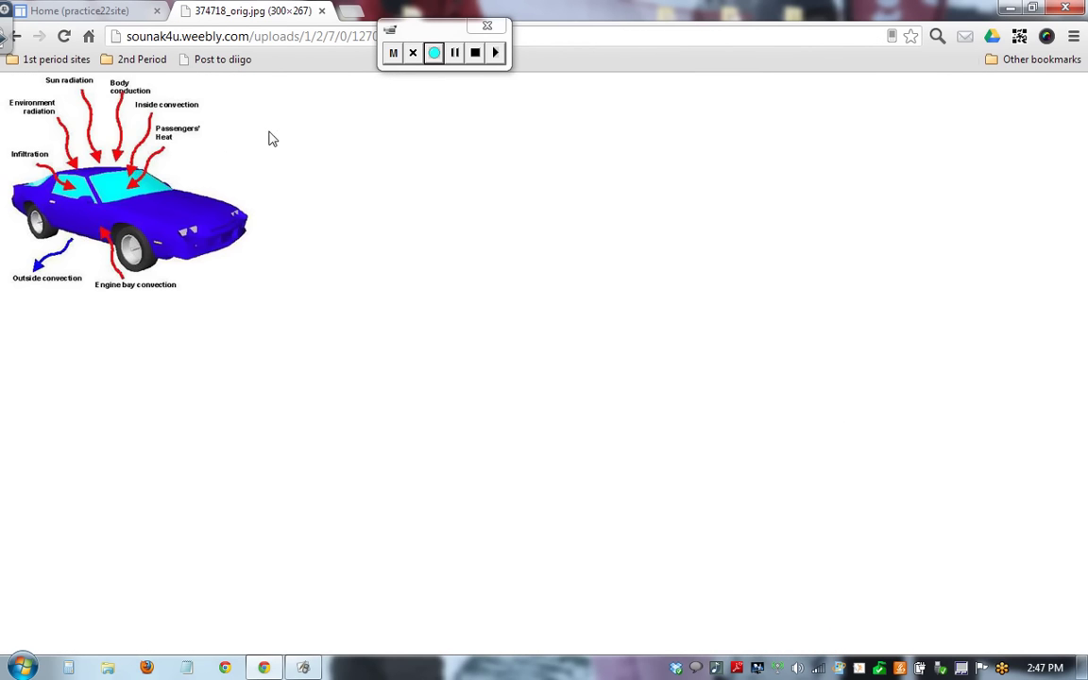
# - Copy the car image's web address and return to the Google Sites tab
pyautogui.moveTo(395, 28); pyautogui.dragTo(612, 17)
pyautogui.click(430, 37)
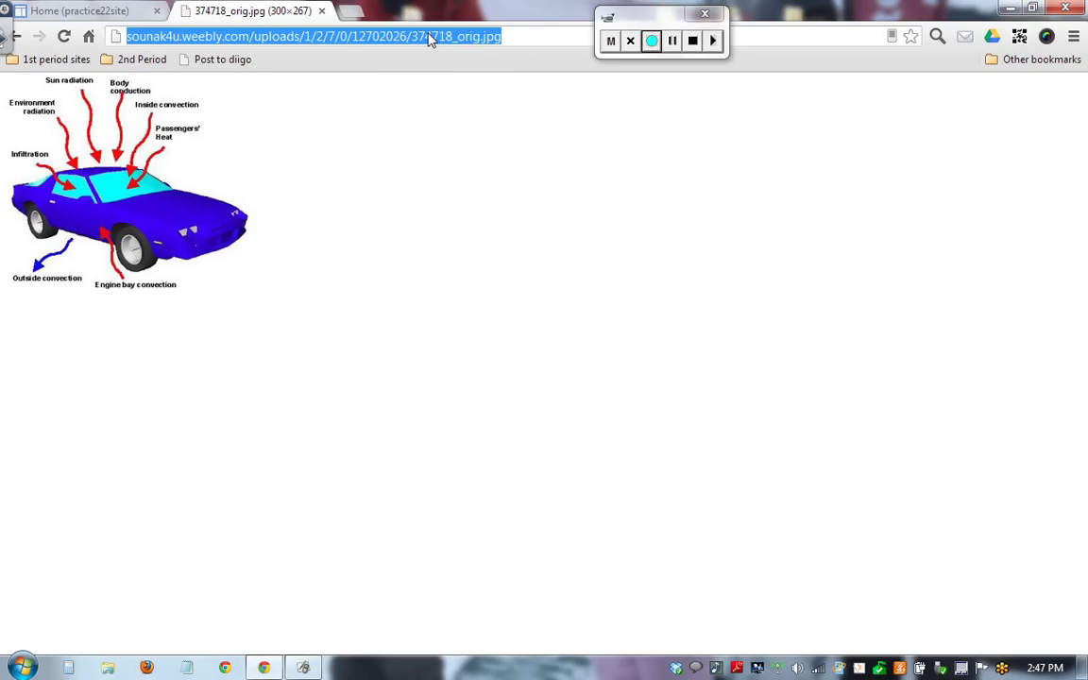
pyautogui.rightClick(430, 38)
pyautogui.click(463, 87)
pyautogui.click(90, 11)
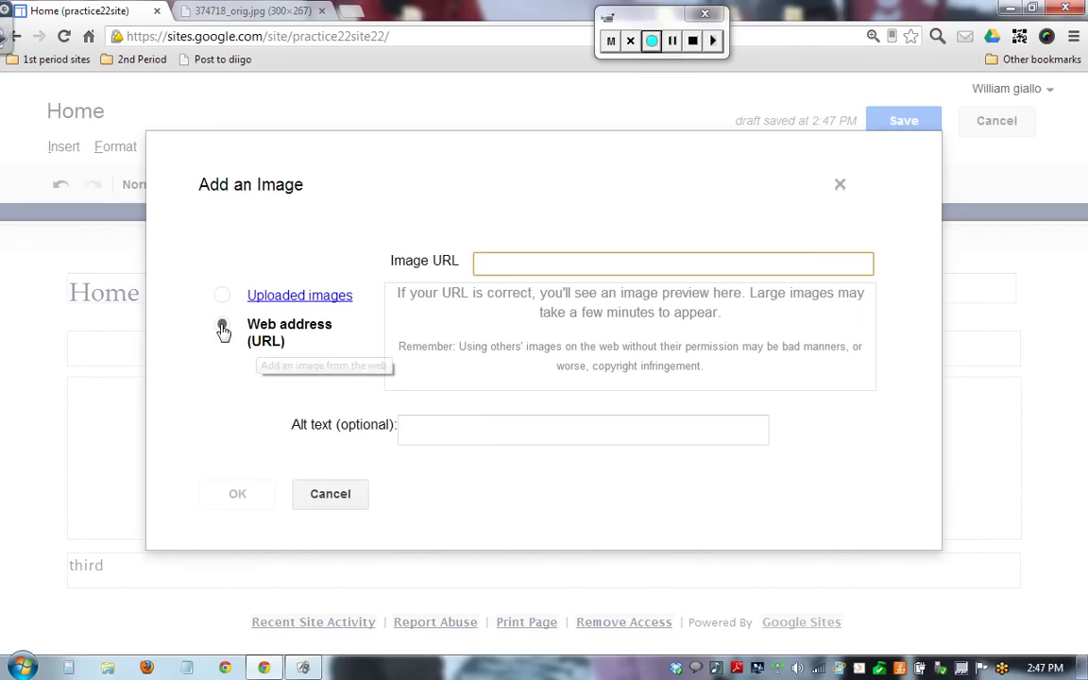
# - Insert the car diagram by pasting its address as plain text into the Image URL field
pyautogui.click(223, 328)
pyautogui.rightClick(533, 263)
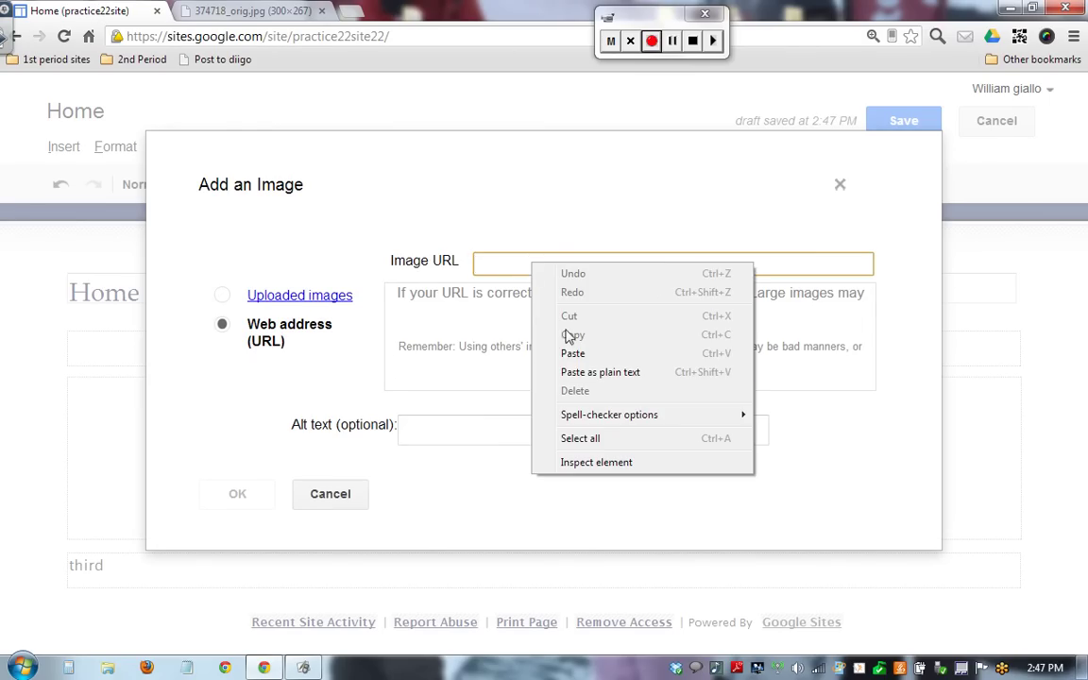
pyautogui.click(583, 371)
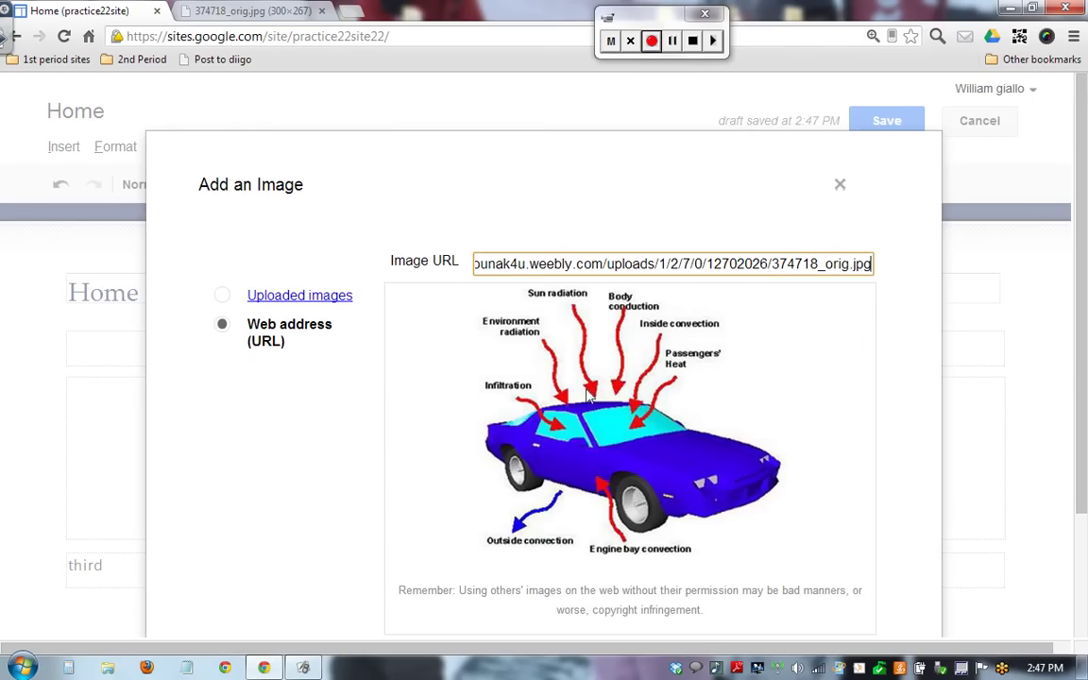
pyautogui.scroll(-2, 595, 378)
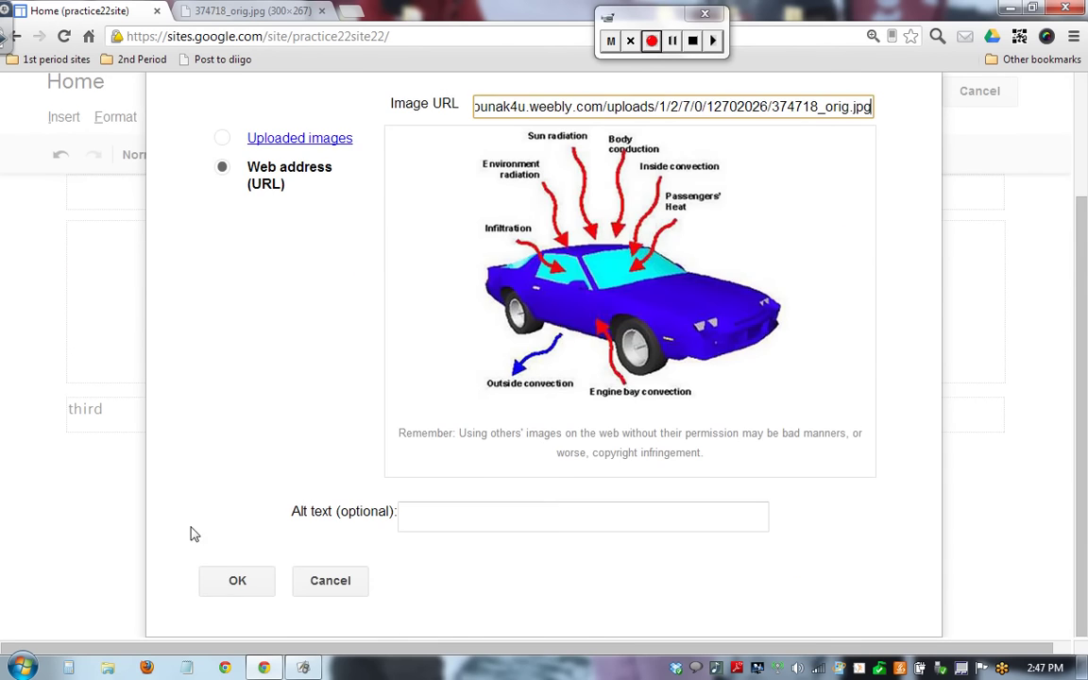
pyautogui.click(233, 578)
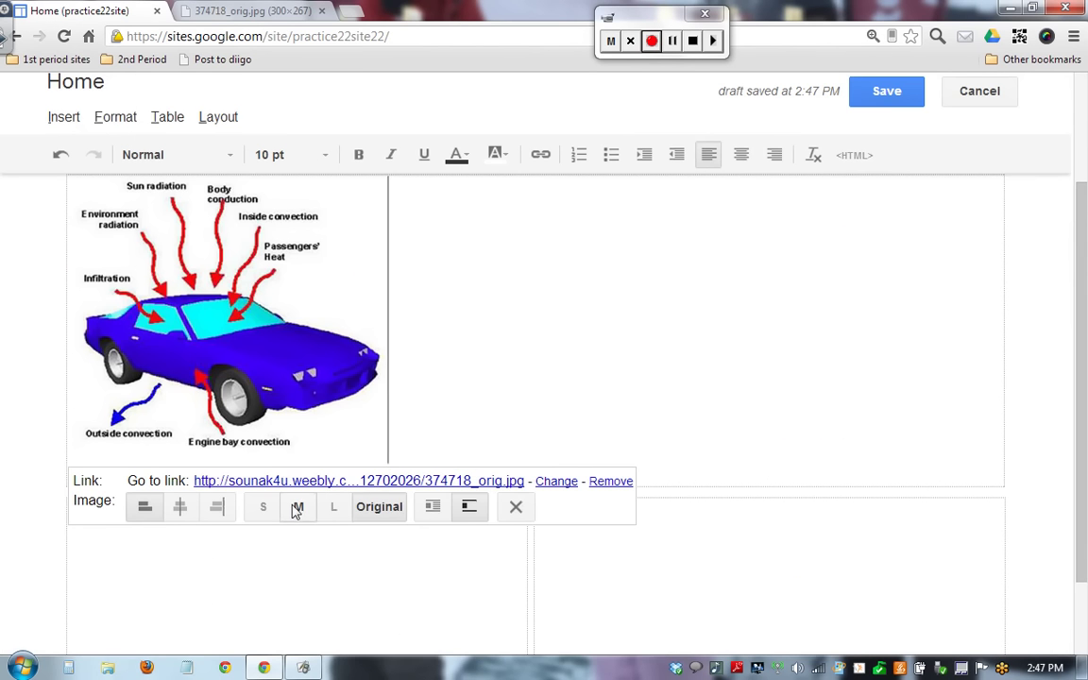
# - Set the car image to large size and save the Home page
pyautogui.click(264, 507)
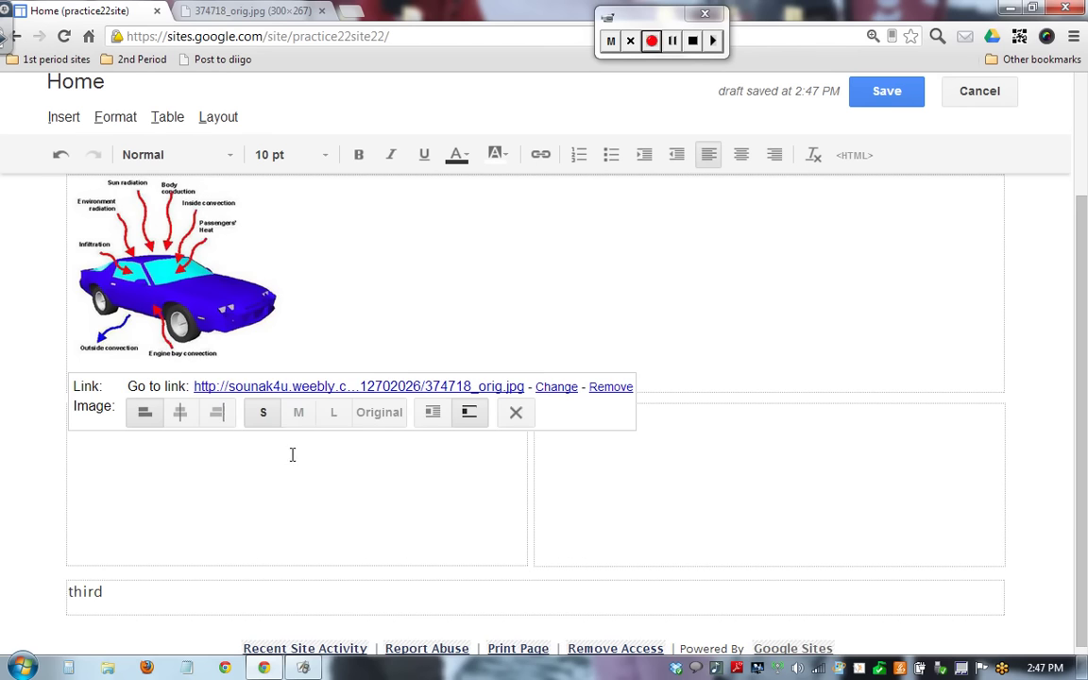
pyautogui.click(332, 414)
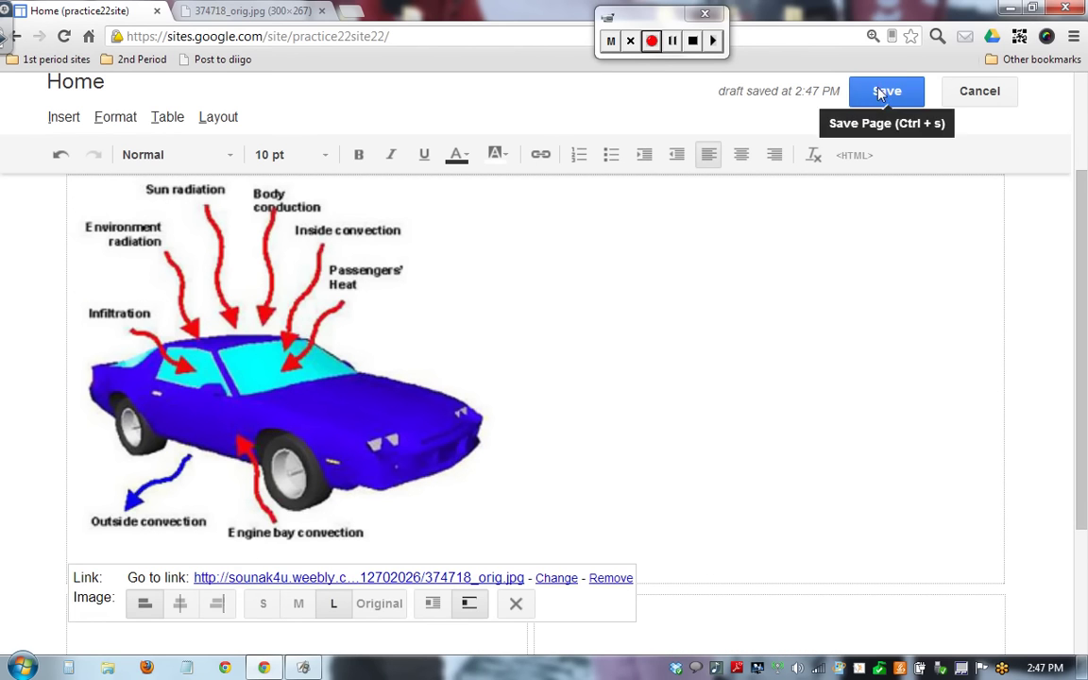
pyautogui.click(905, 94)
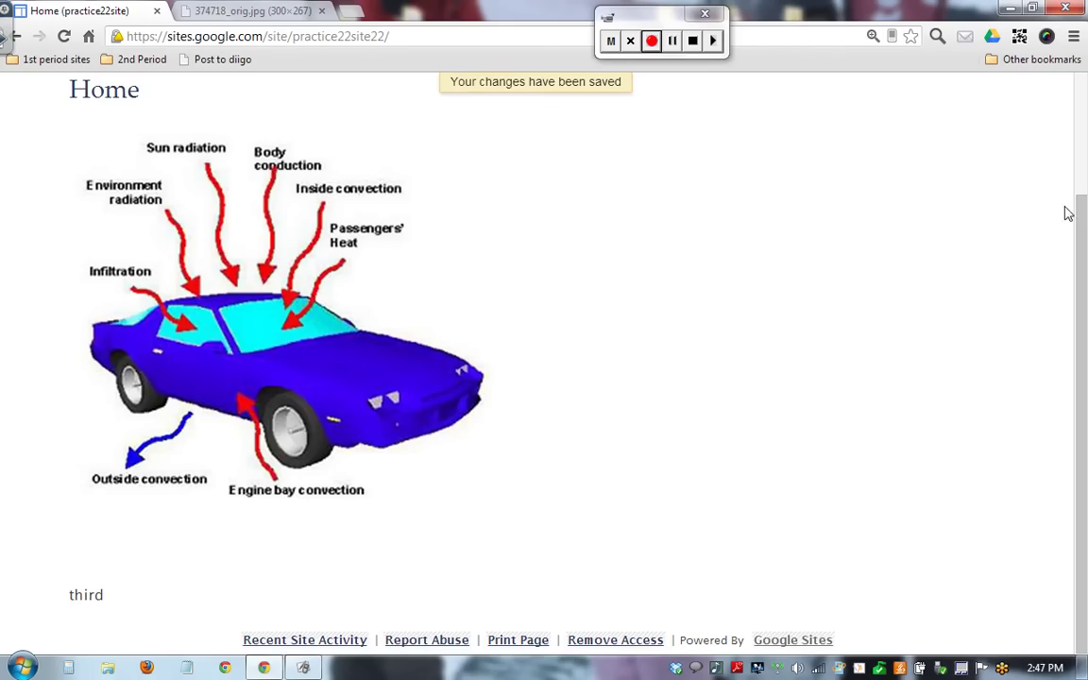
# - Reopen the Home page for editing and place the cursor in the empty left box
pyautogui.moveTo(1081, 218); pyautogui.dragTo(1084, 87)
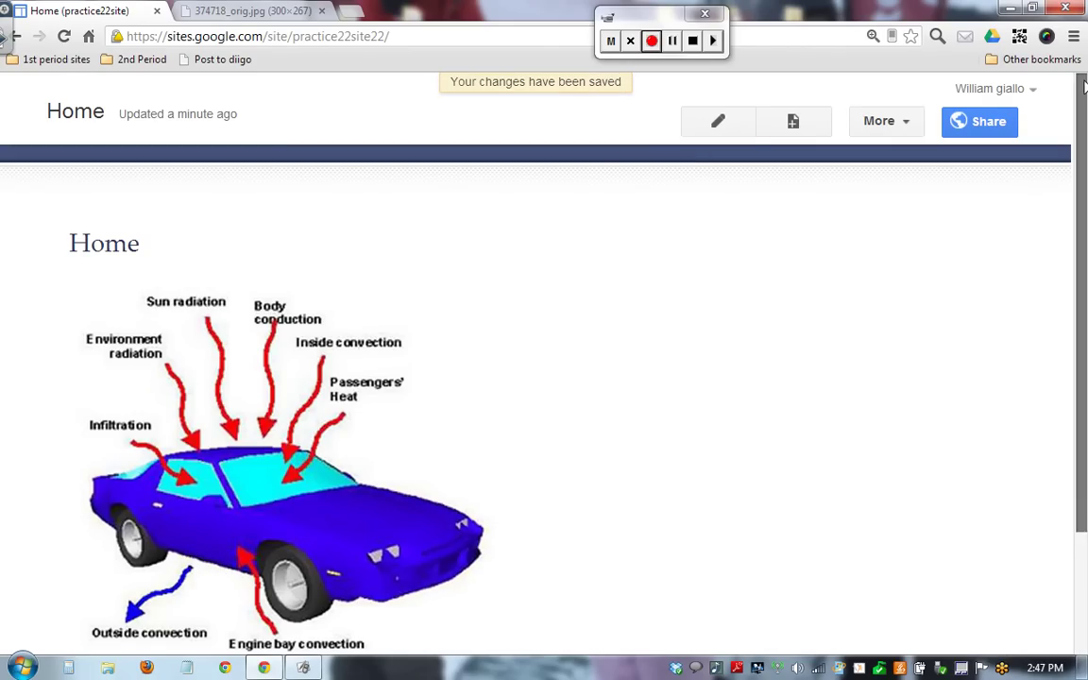
pyautogui.click(699, 130)
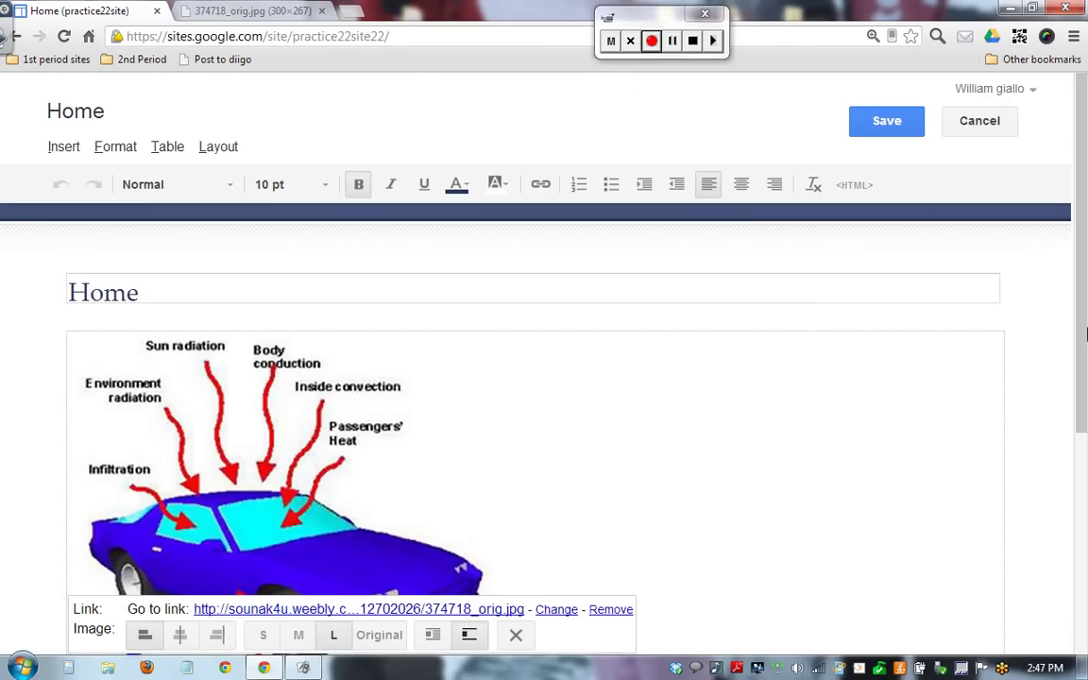
pyautogui.moveTo(1083, 425); pyautogui.dragTo(1085, 642)
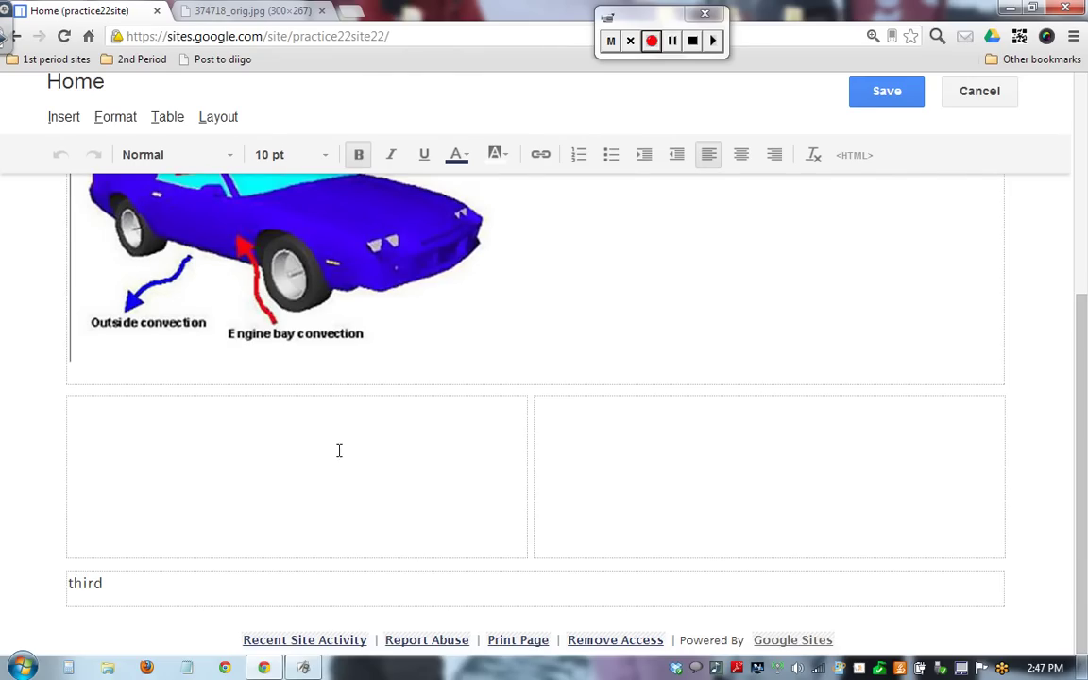
pyautogui.click(305, 401)
# - Start inserting a Google Docs item, browse presentations, spreadsheets and documents, then cancel
pyautogui.click(65, 115)
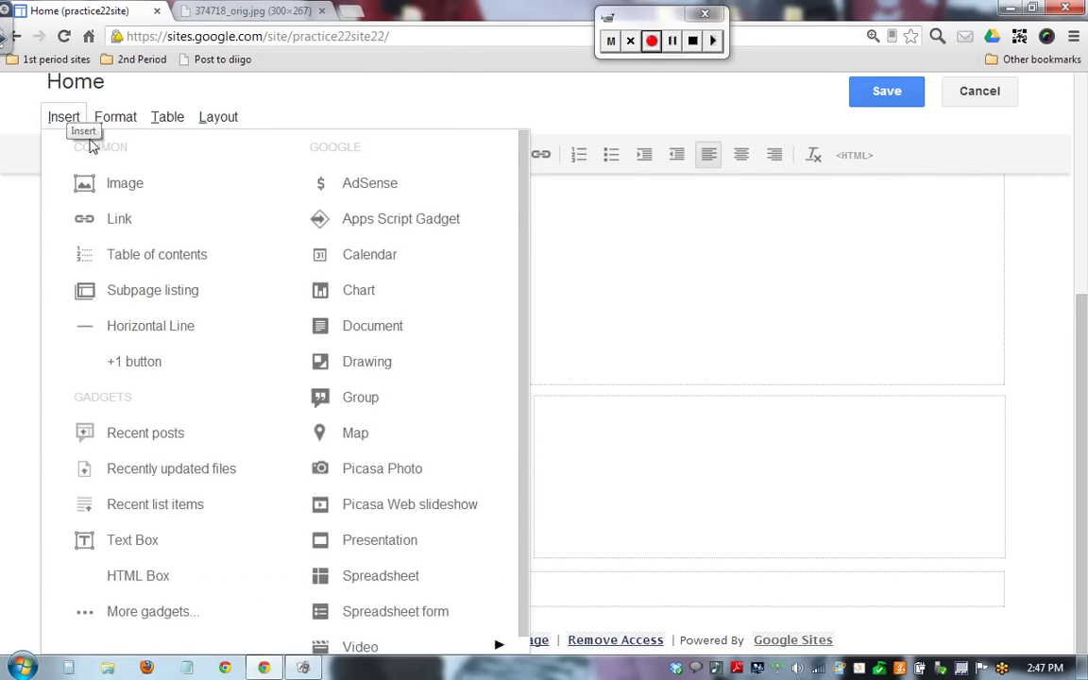
pyautogui.click(372, 327)
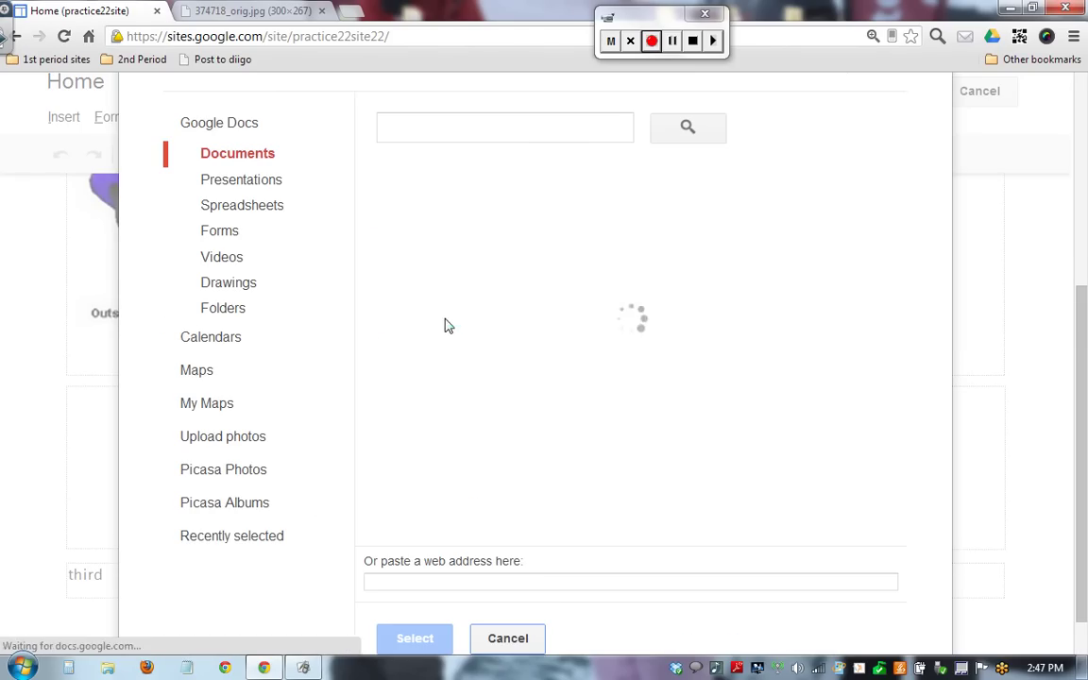
pyautogui.click(281, 192)
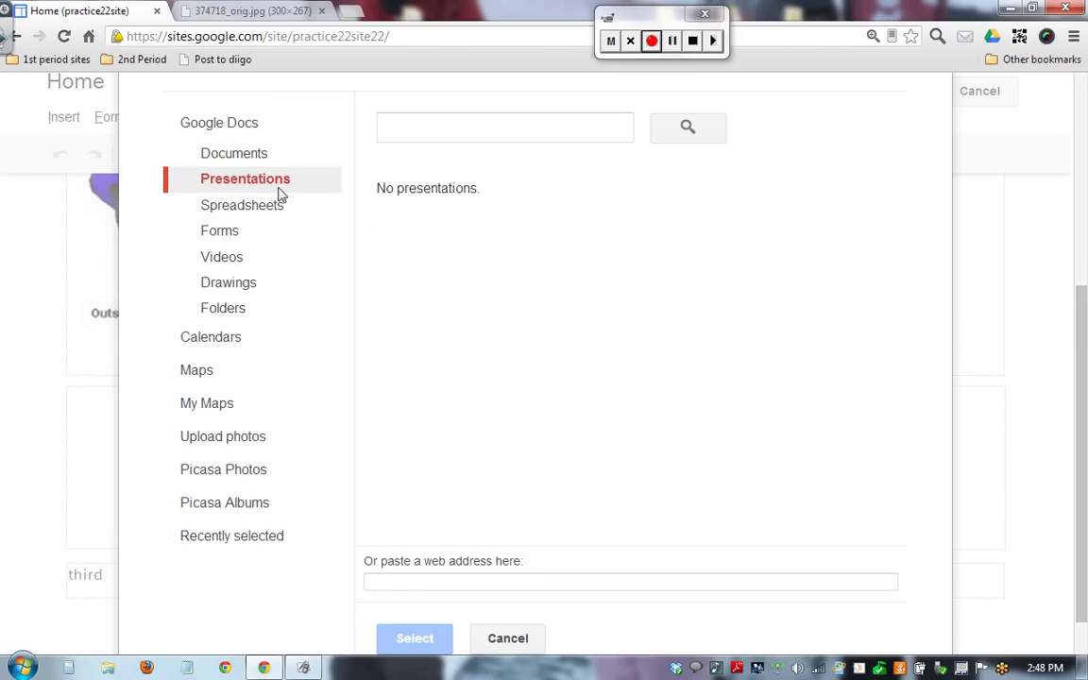
pyautogui.click(274, 207)
pyautogui.click(273, 179)
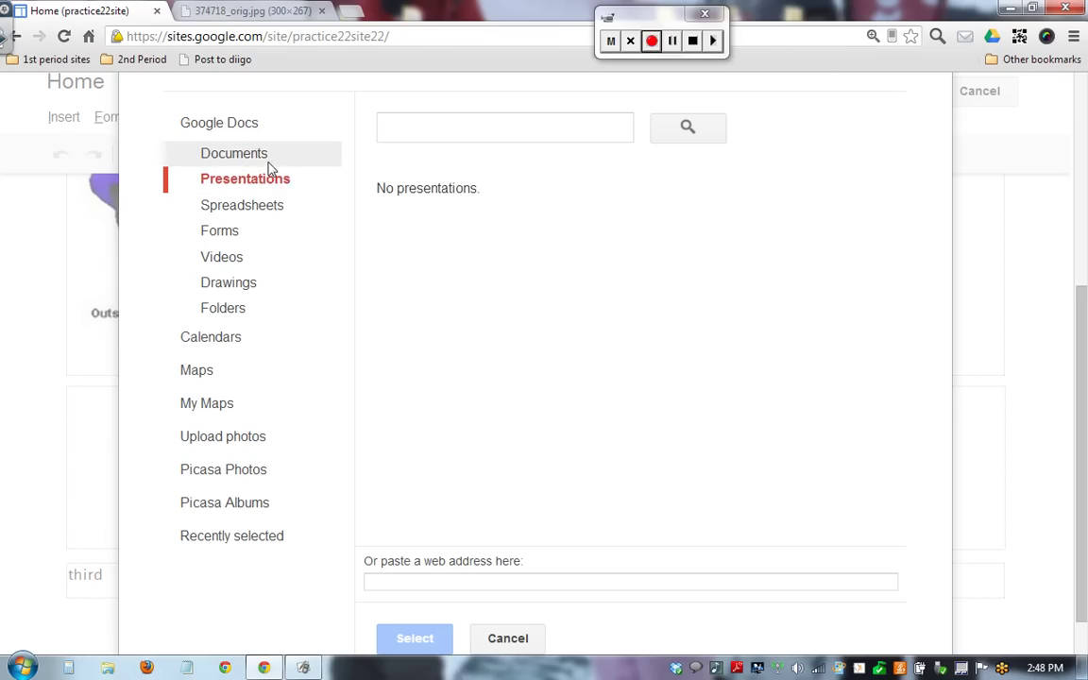
pyautogui.click(269, 159)
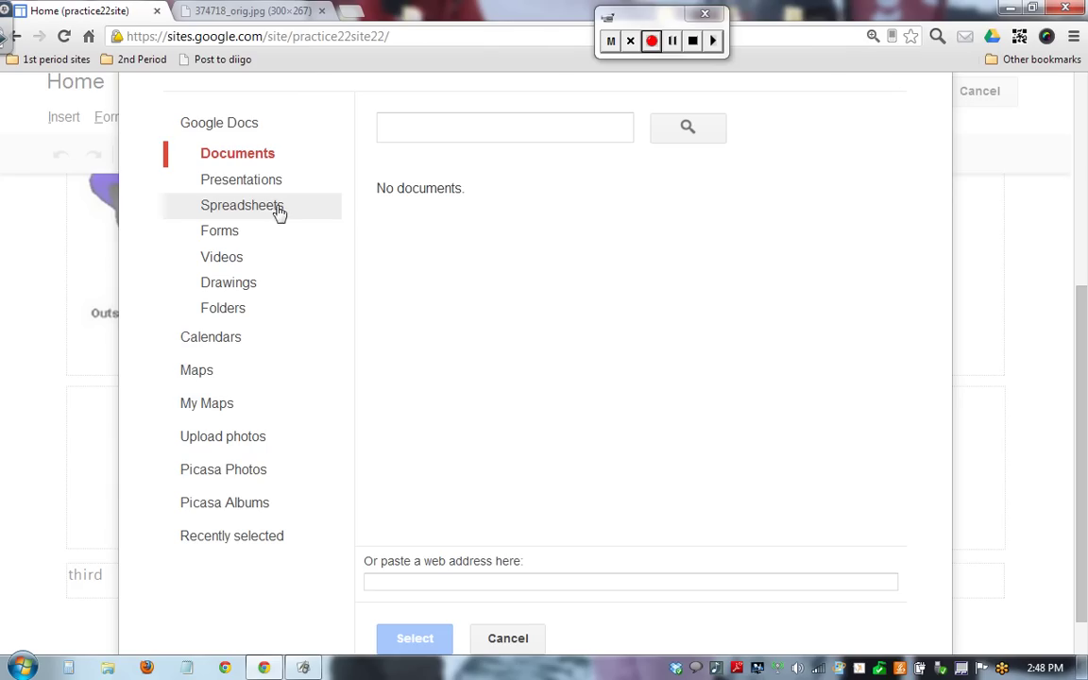
pyautogui.click(507, 639)
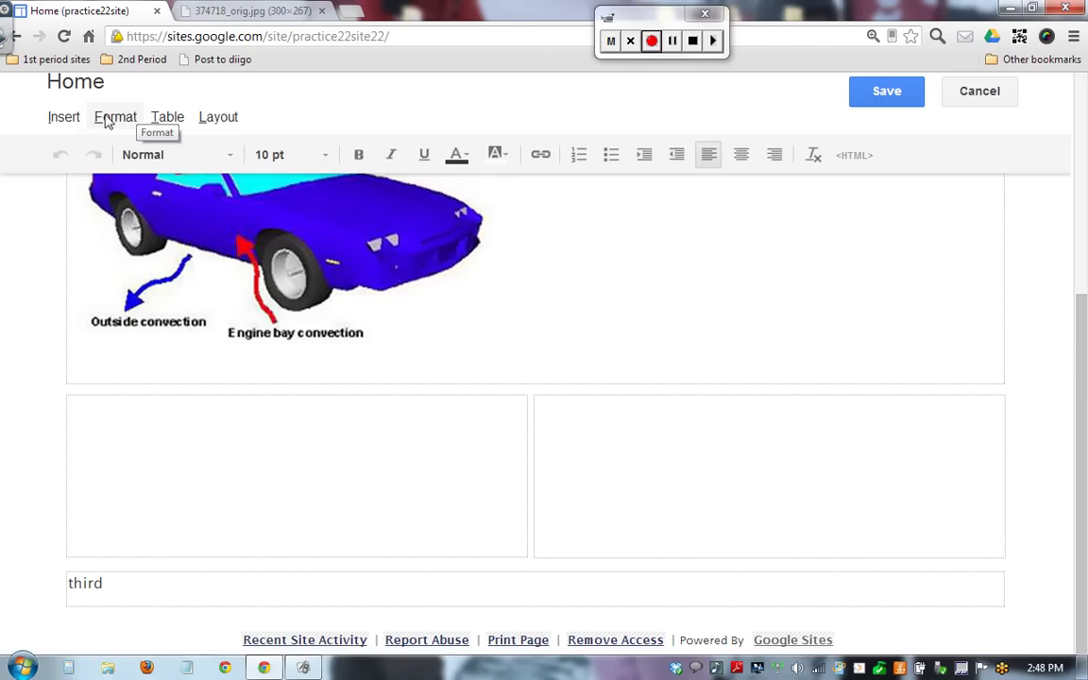
# - Choose Insert > Video > YouTube to start embedding a video
pyautogui.click(67, 116)
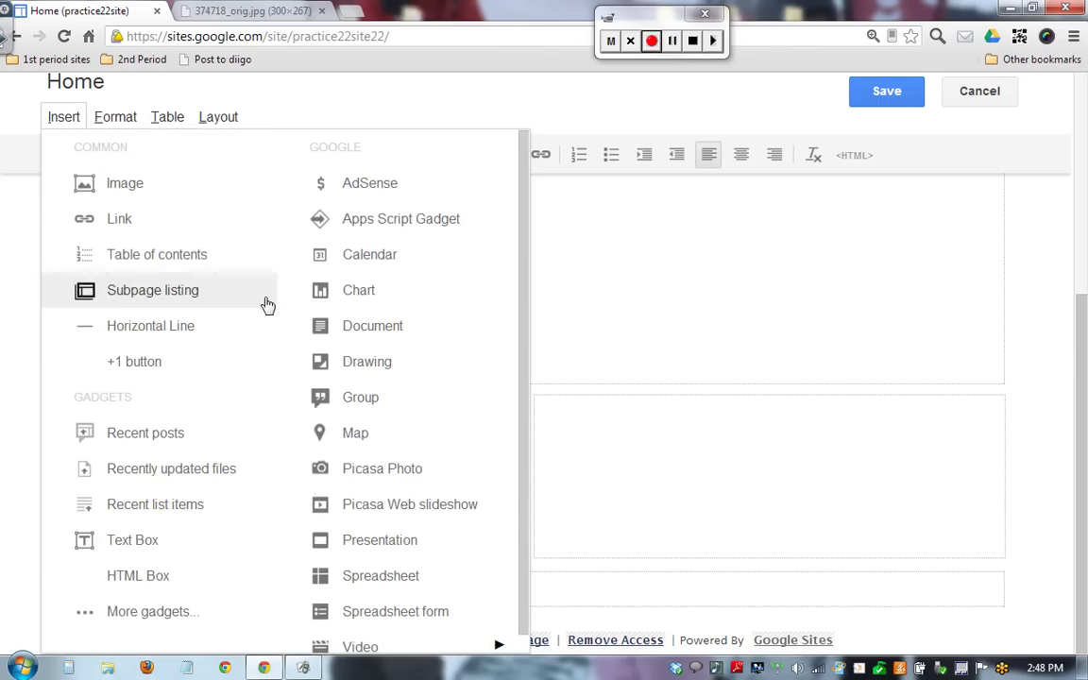
pyautogui.moveTo(527, 382); pyautogui.dragTo(522, 506)
pyautogui.moveTo(400, 638)
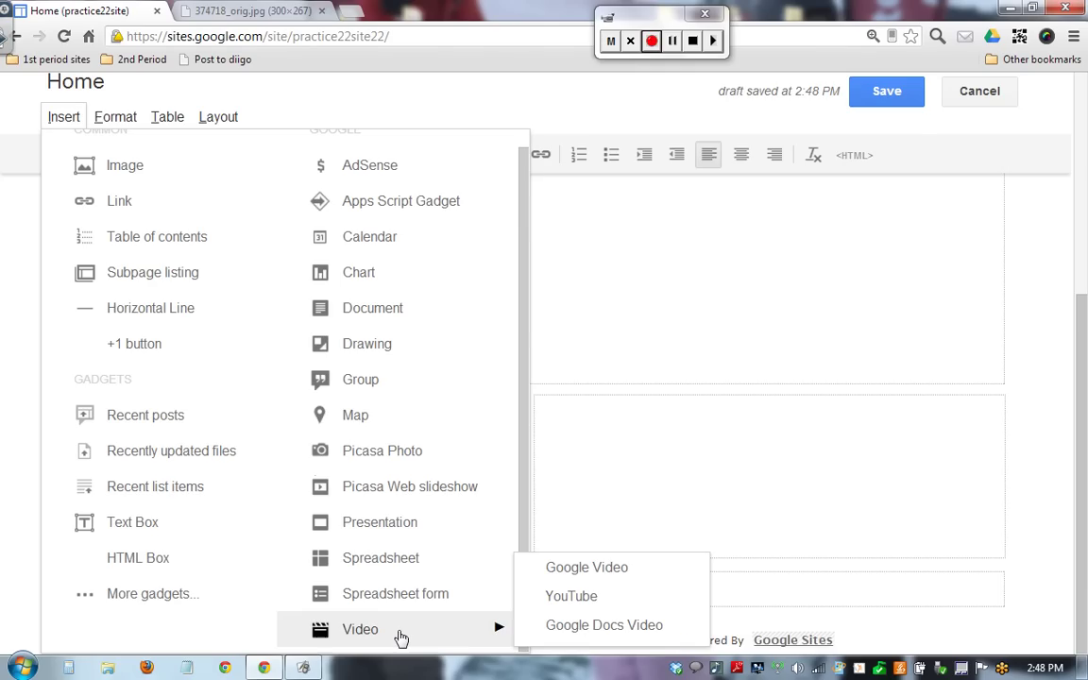
pyautogui.click(578, 605)
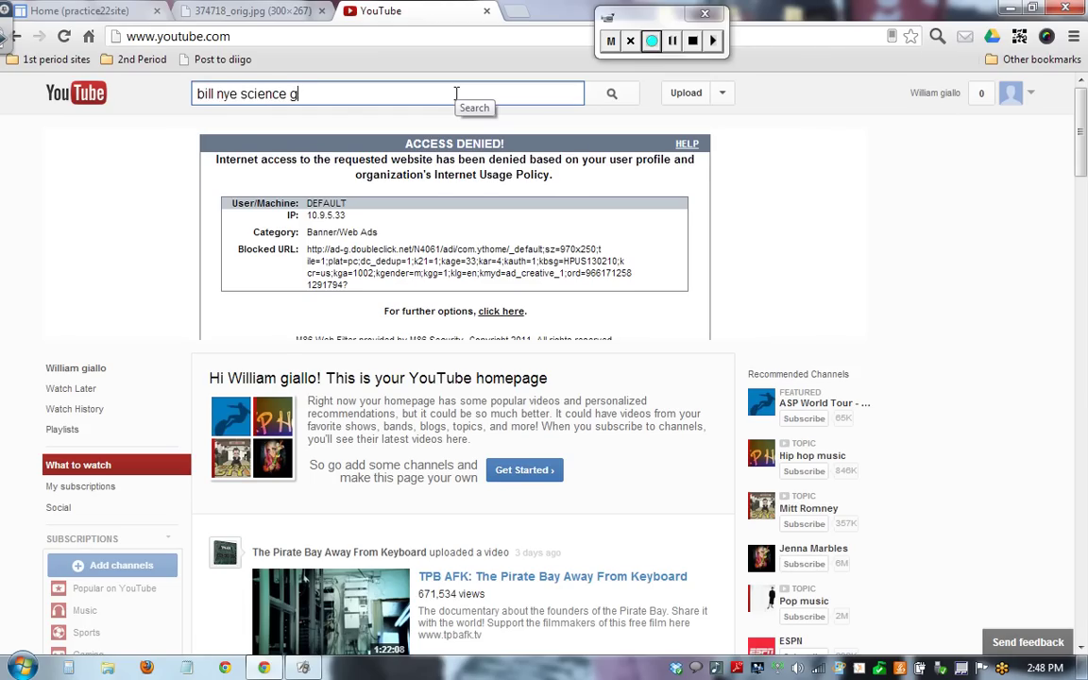
# - Open the Bill Nye the Science Guy - Volcanoes video on YouTube, copy its web address, and pause it
pyautogui.press('Return')
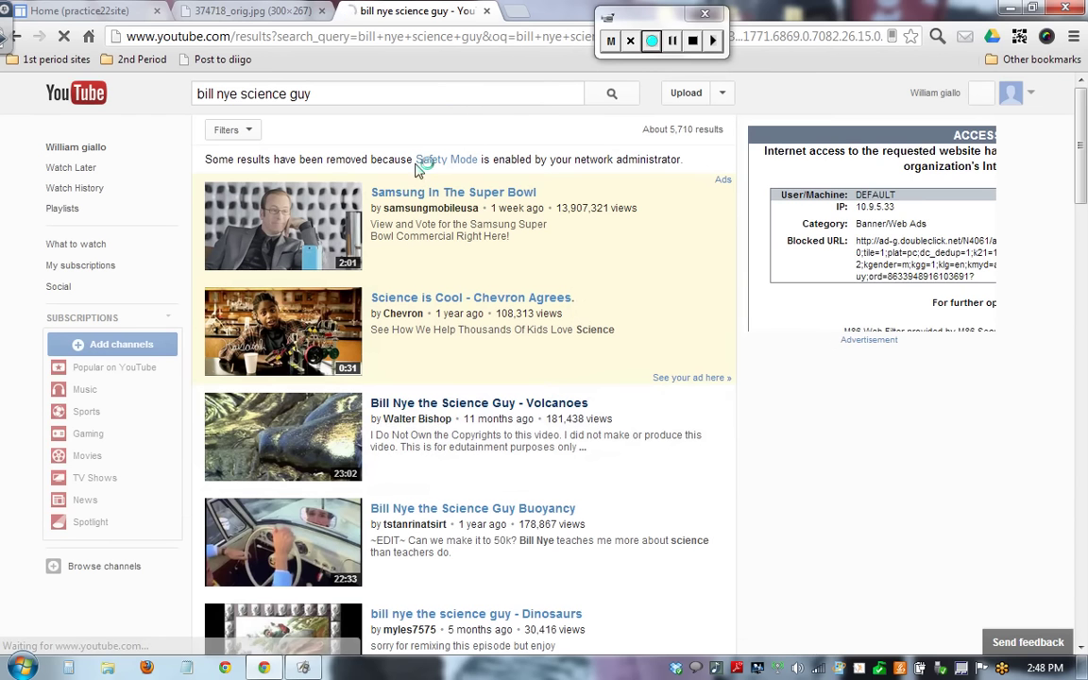
pyautogui.click(390, 406)
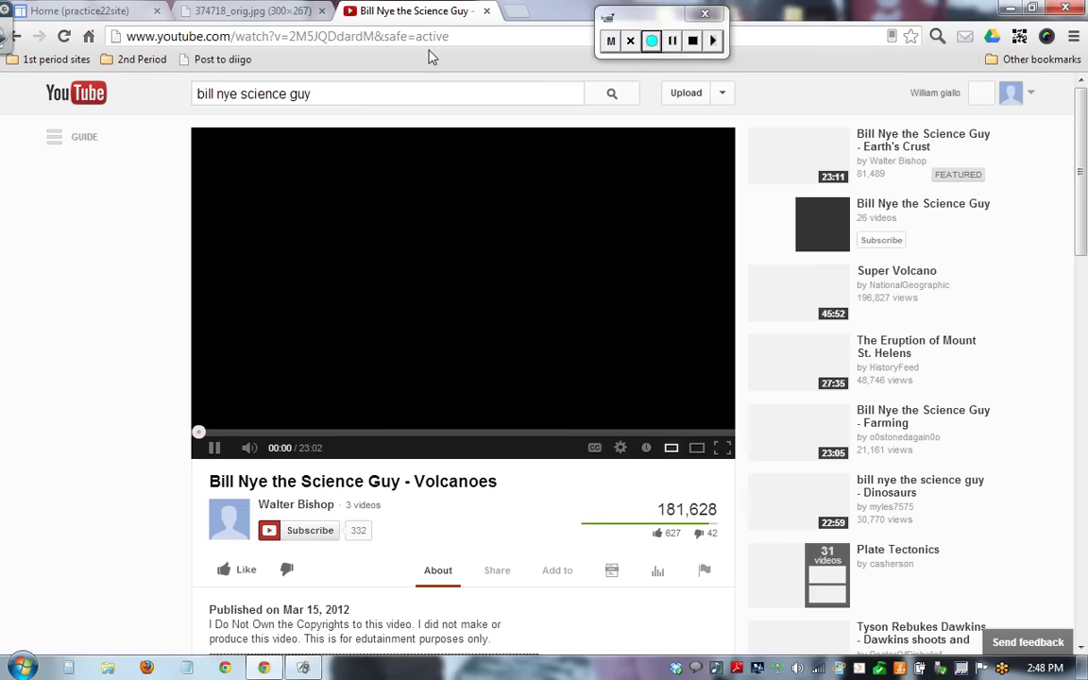
pyautogui.click(431, 38)
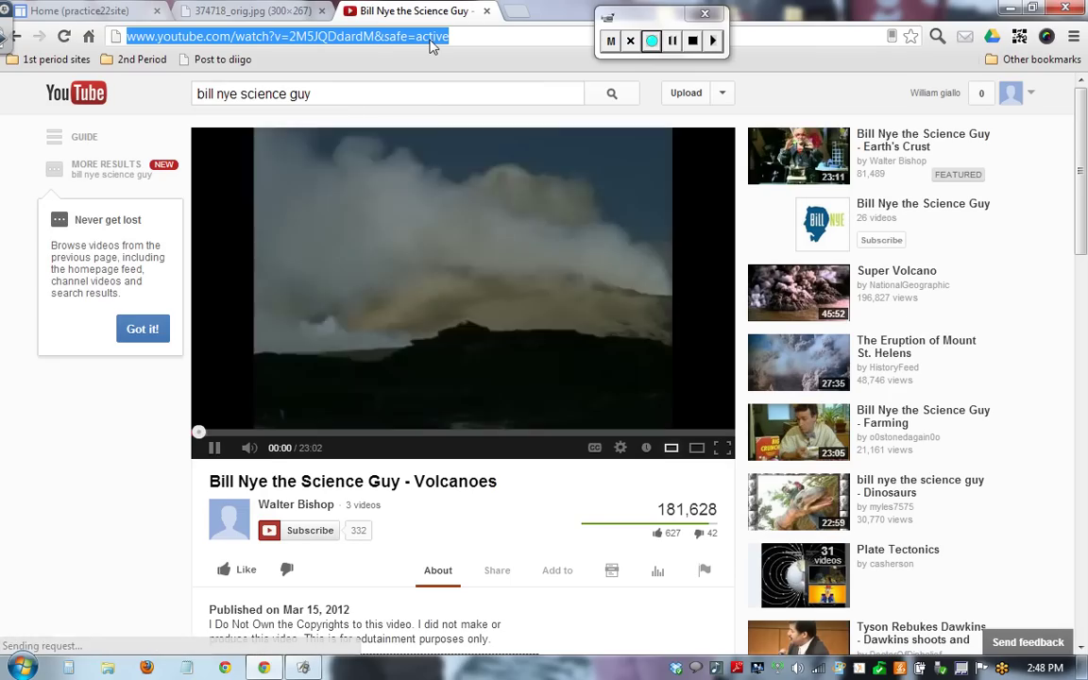
pyautogui.rightClick(431, 41)
pyautogui.click(456, 94)
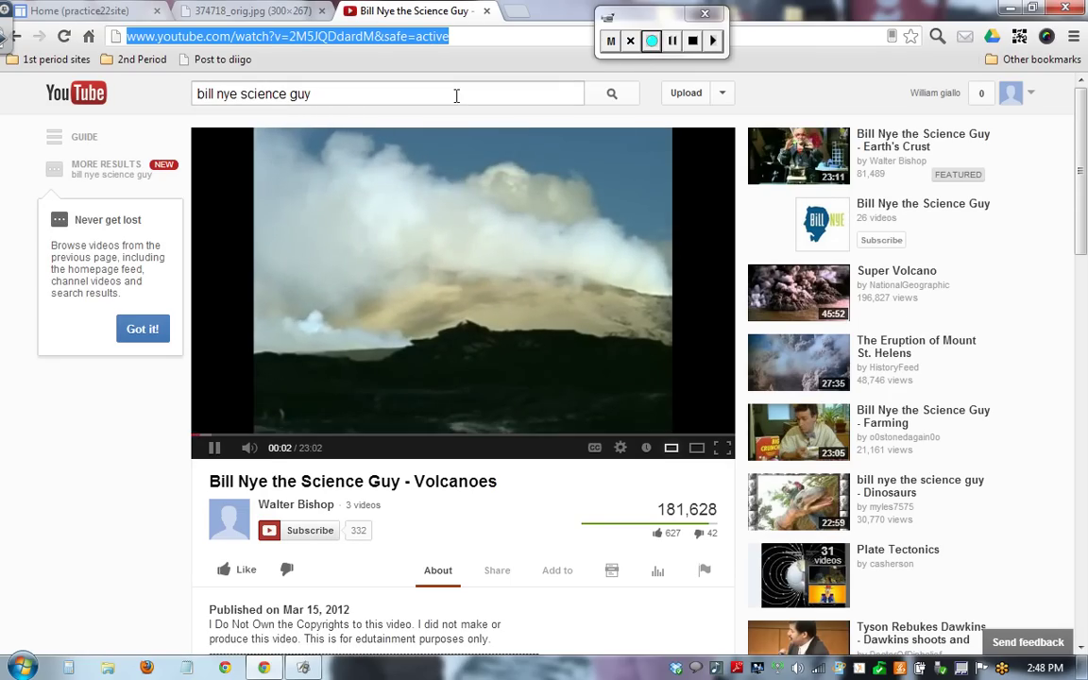
pyautogui.click(213, 451)
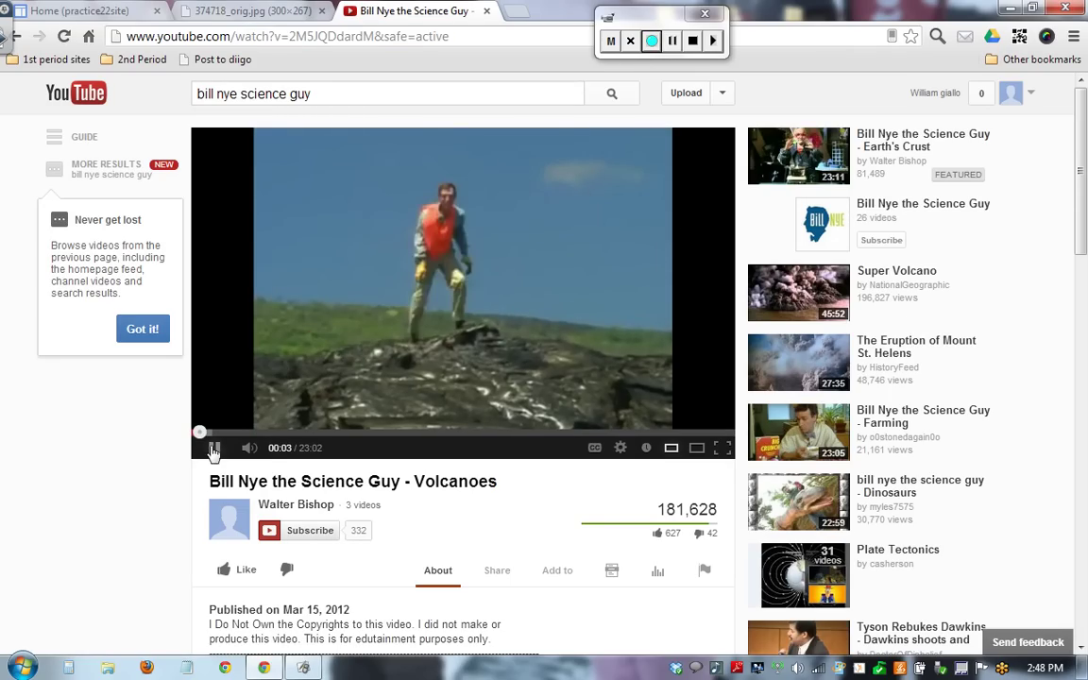
pyautogui.click(109, 12)
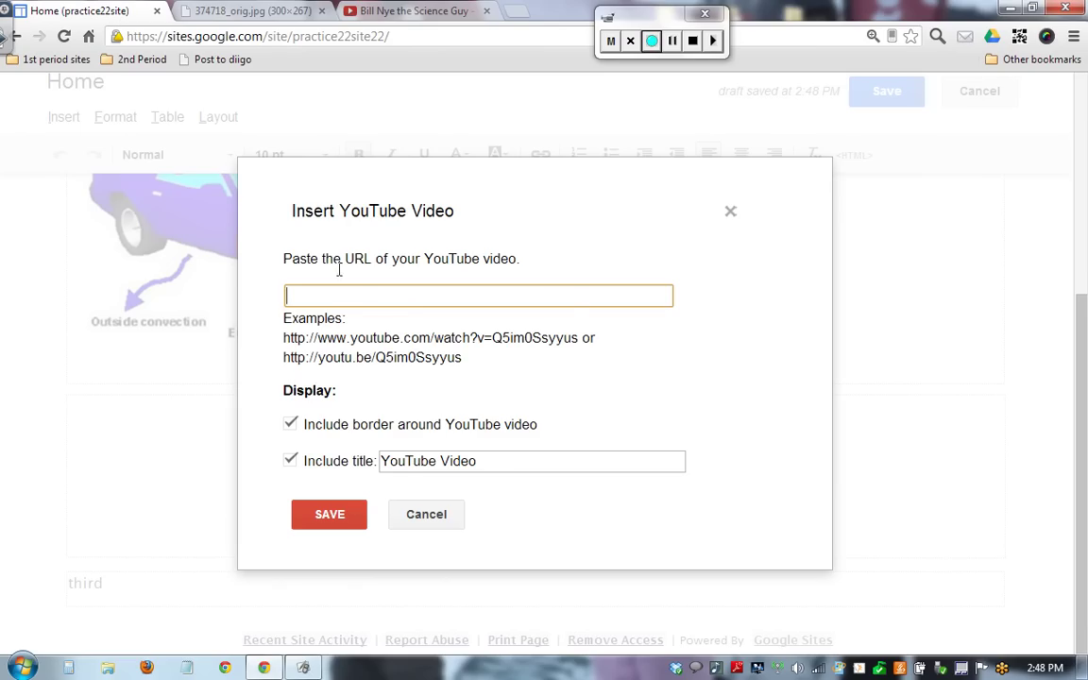
# - Paste the Volcanoes video address into the Insert YouTube Video dialog and embed it
pyautogui.rightClick(348, 299)
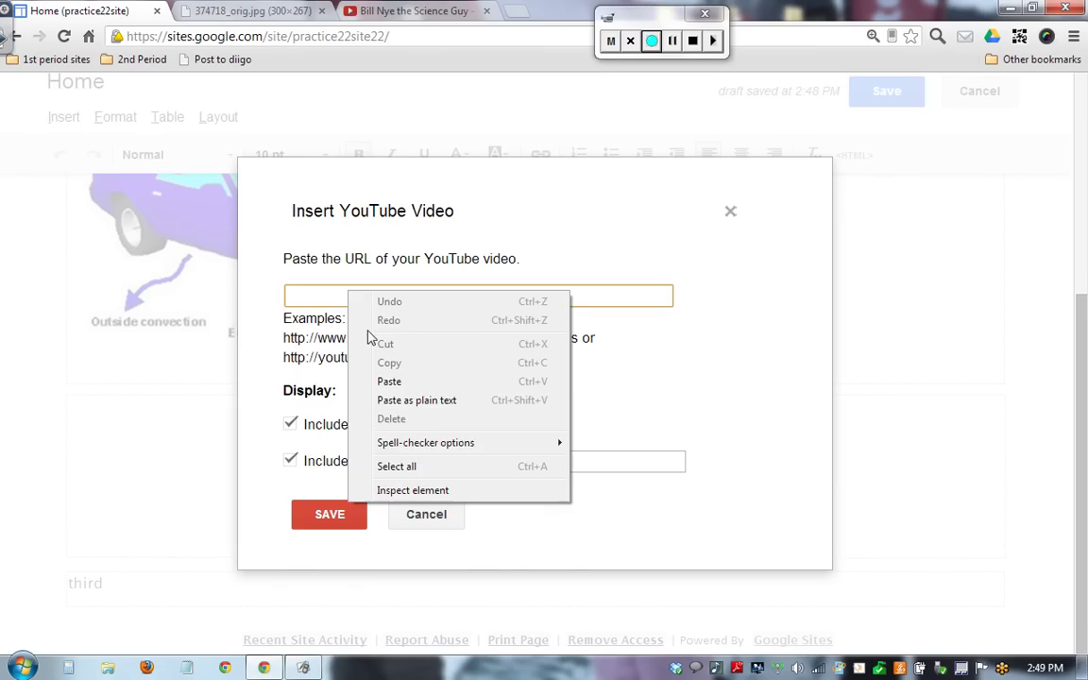
pyautogui.click(391, 383)
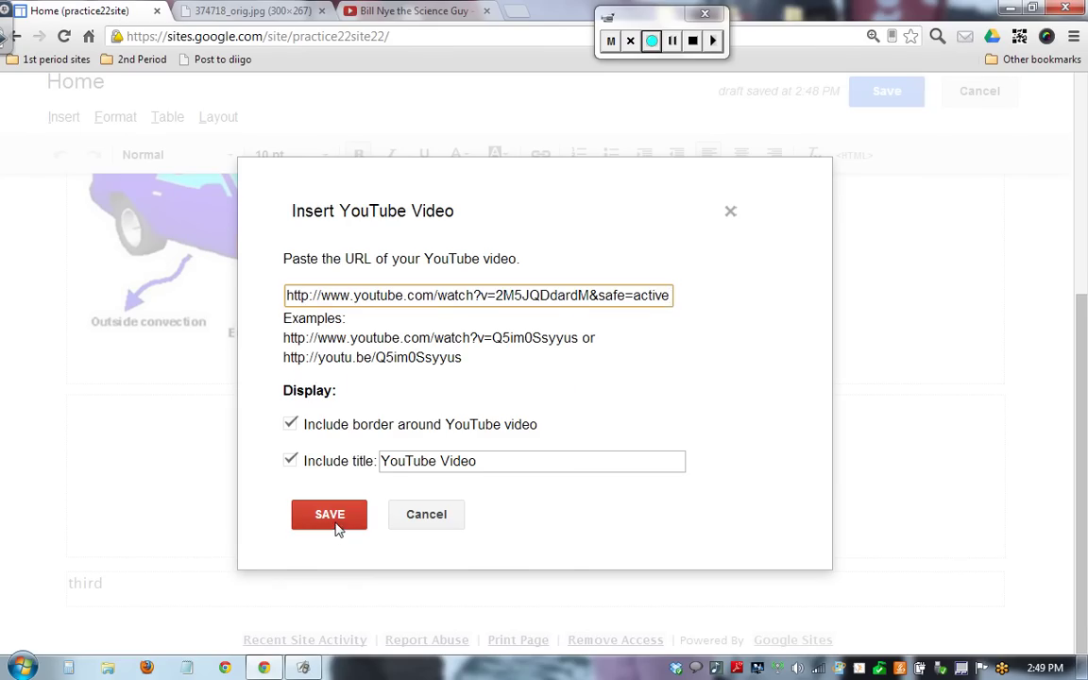
pyautogui.click(332, 518)
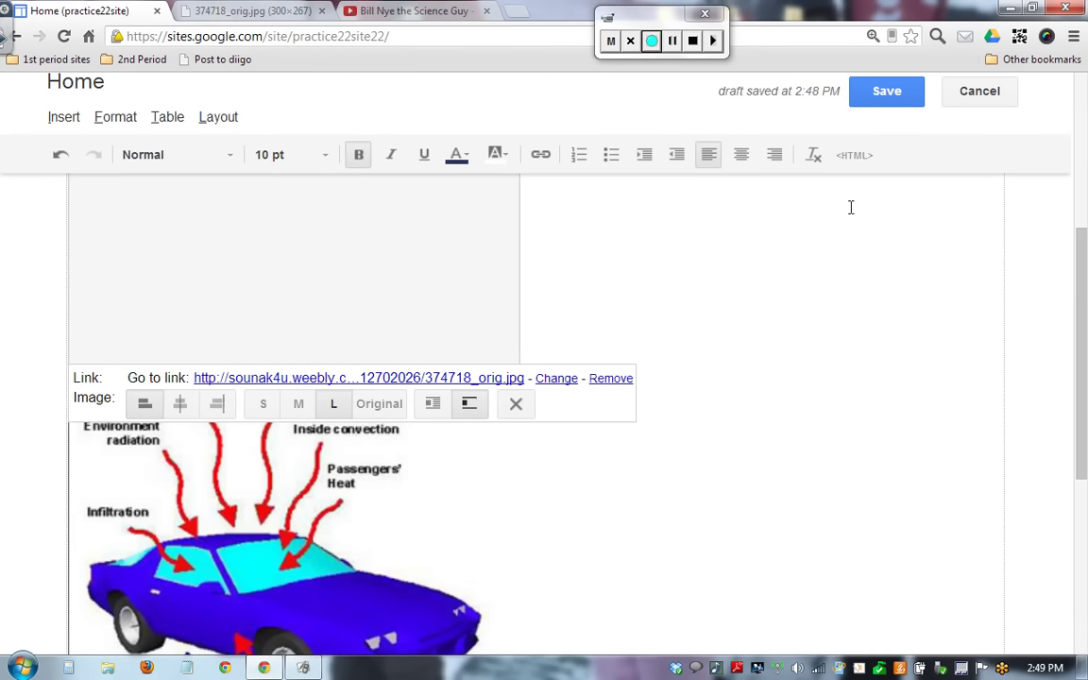
# - Save the Home page and scroll down to check the embedded video above the car diagram
pyautogui.click(877, 240)
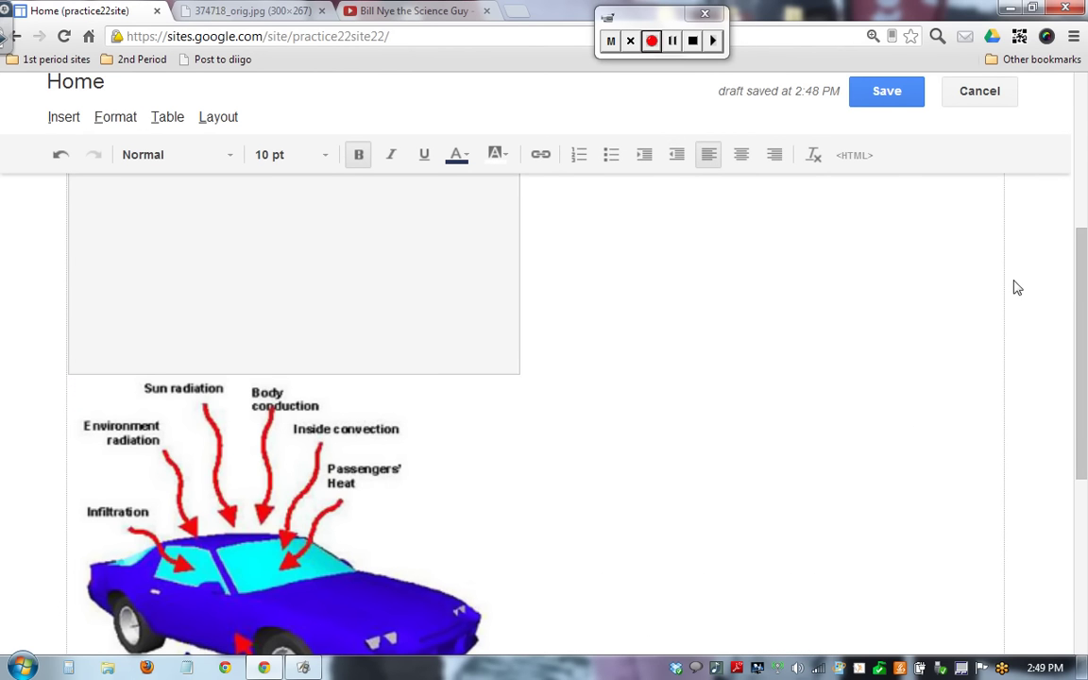
pyautogui.click(894, 103)
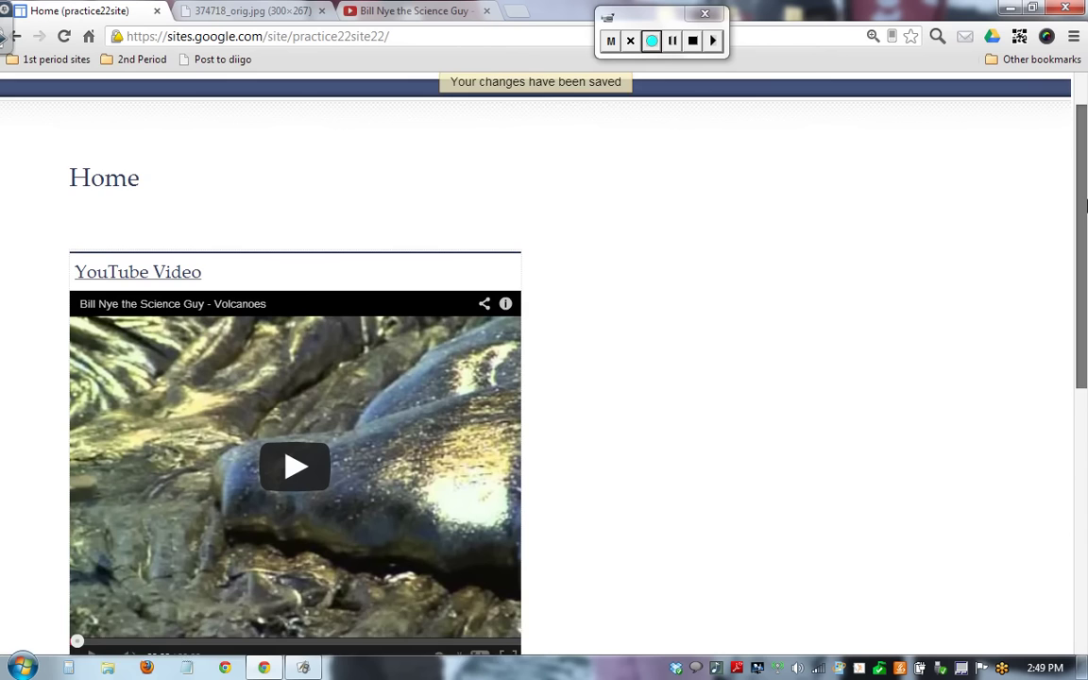
pyautogui.moveTo(1084, 206); pyautogui.dragTo(1085, 269)
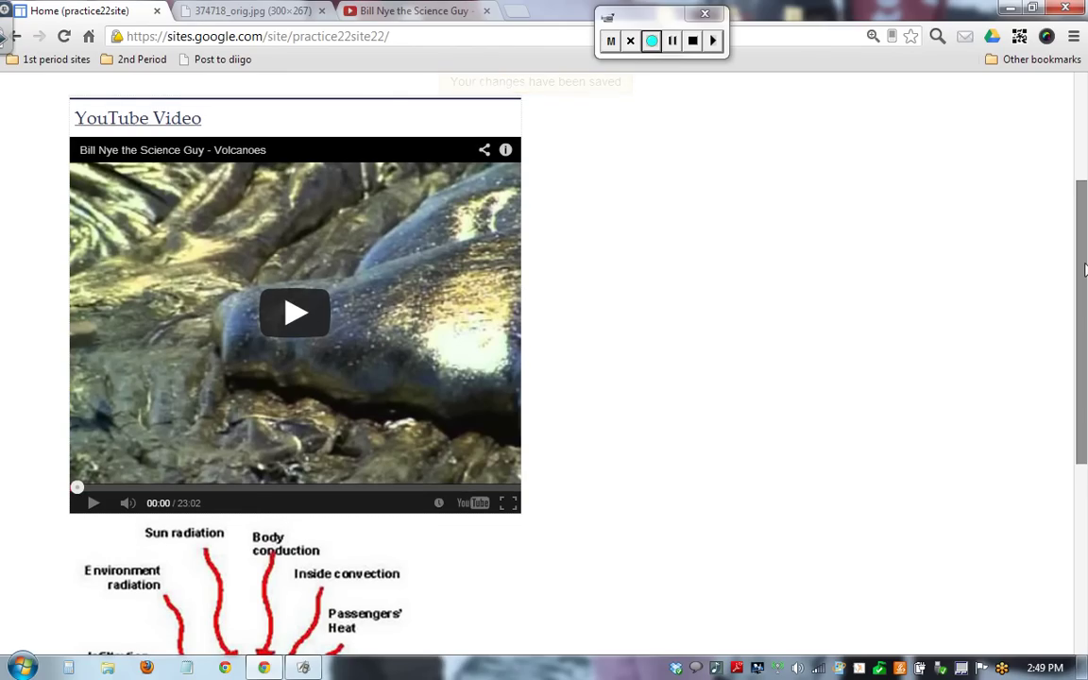
pyautogui.moveTo(1085, 269); pyautogui.dragTo(1086, 295)
# - Reopen the Home page for editing and browse the Insert and Layout menus without changing anything
pyautogui.scroll(3, 1086, 295)
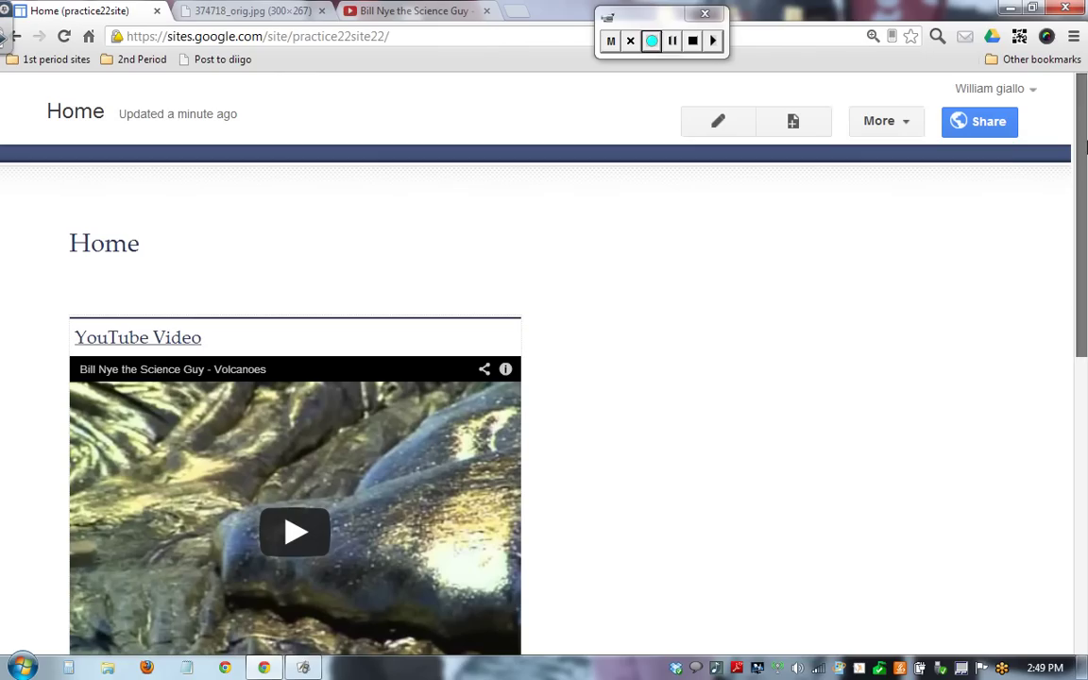
pyautogui.click(719, 125)
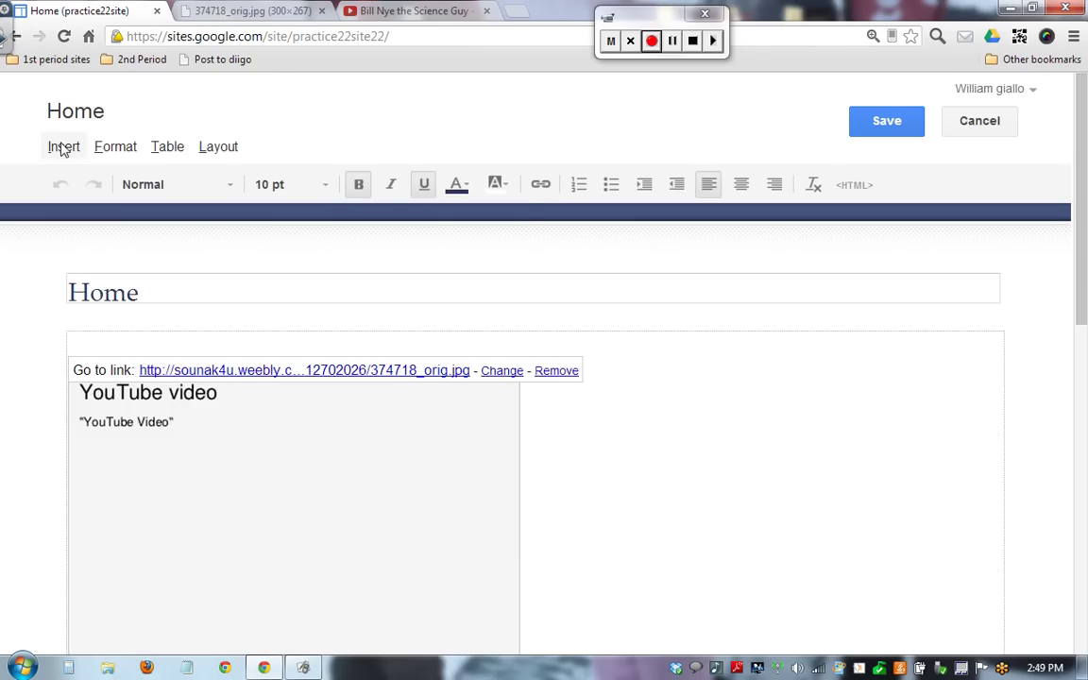
pyautogui.click(64, 148)
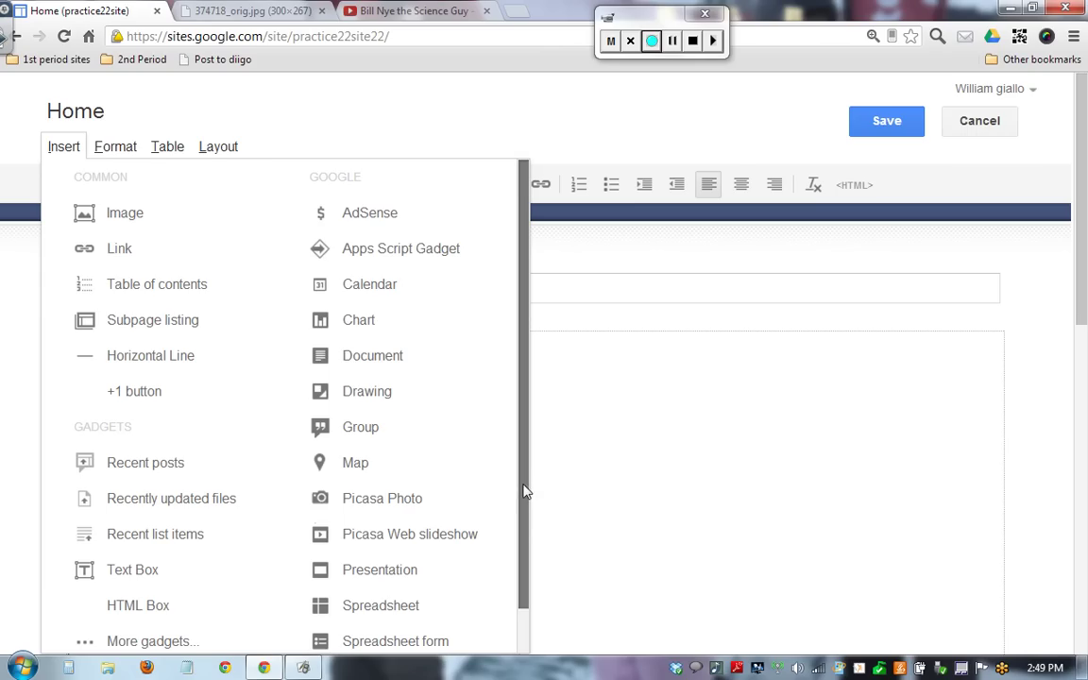
pyautogui.moveTo(526, 499); pyautogui.dragTo(531, 596)
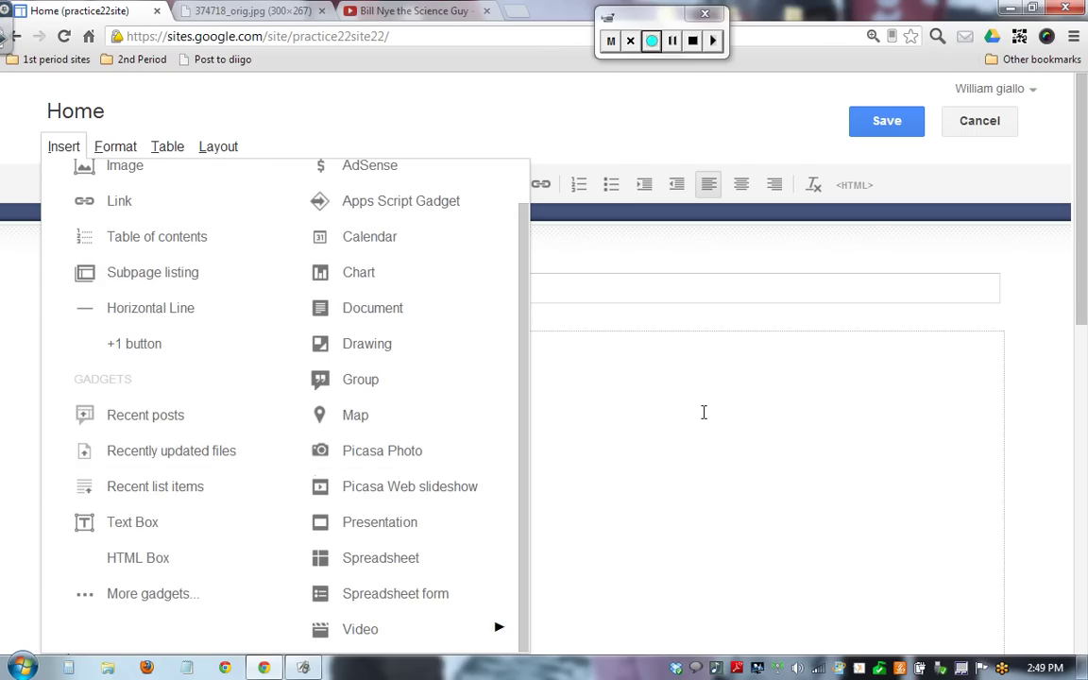
pyautogui.click(218, 147)
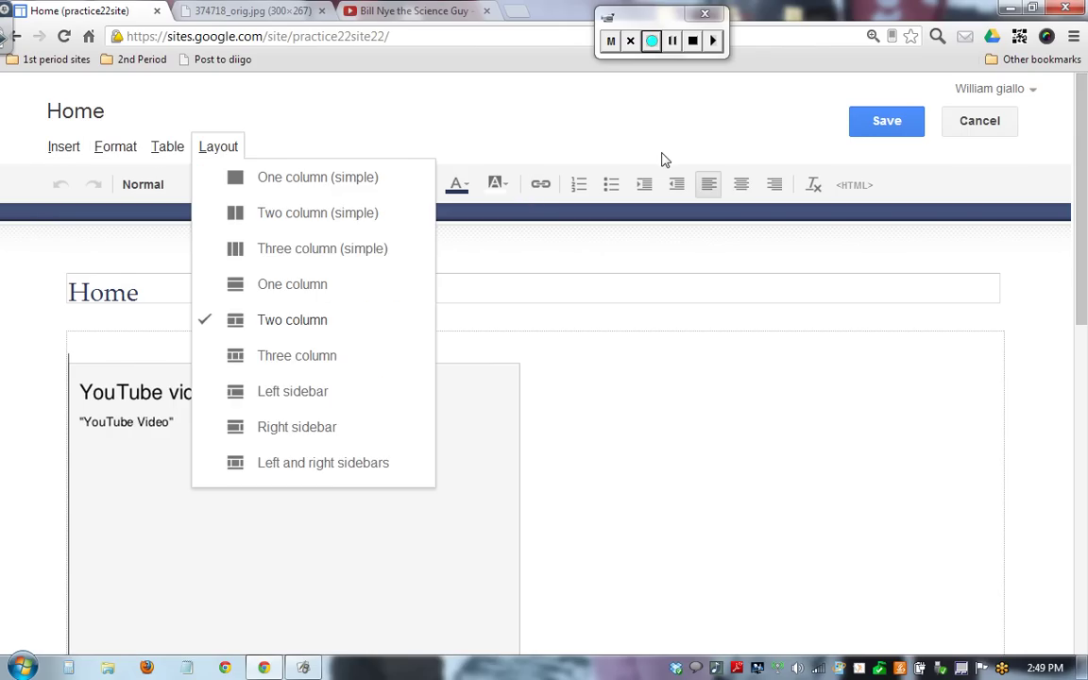
pyautogui.click(473, 150)
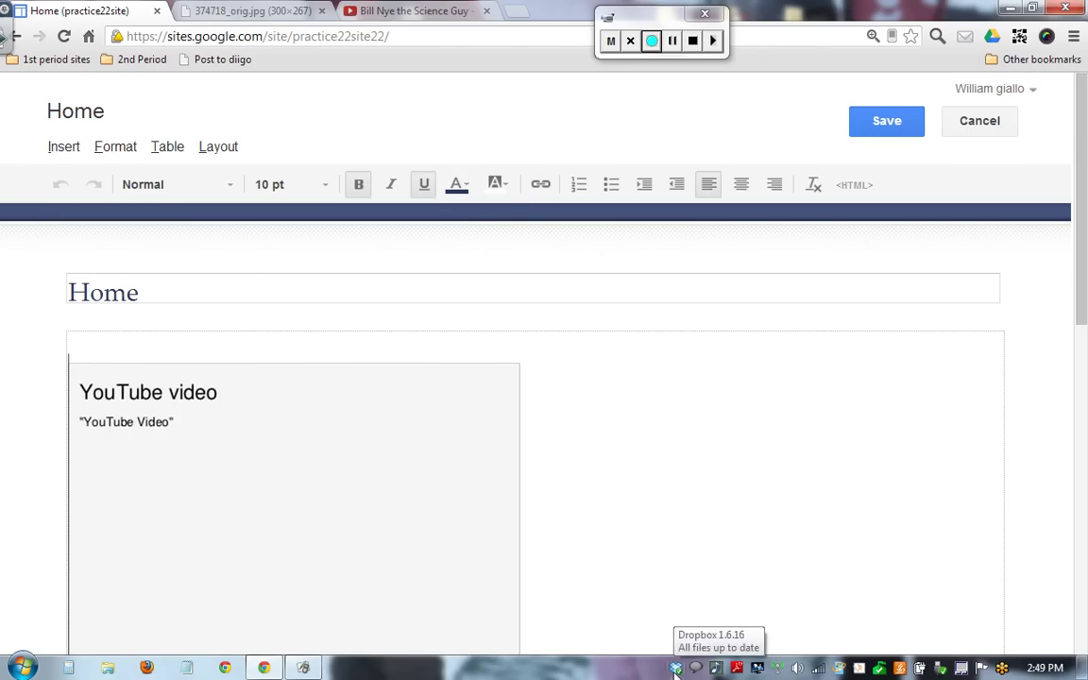
# - Type 'Quiz' into the empty table cell below the car diagram
pyautogui.moveTo(1082, 241); pyautogui.dragTo(1084, 543)
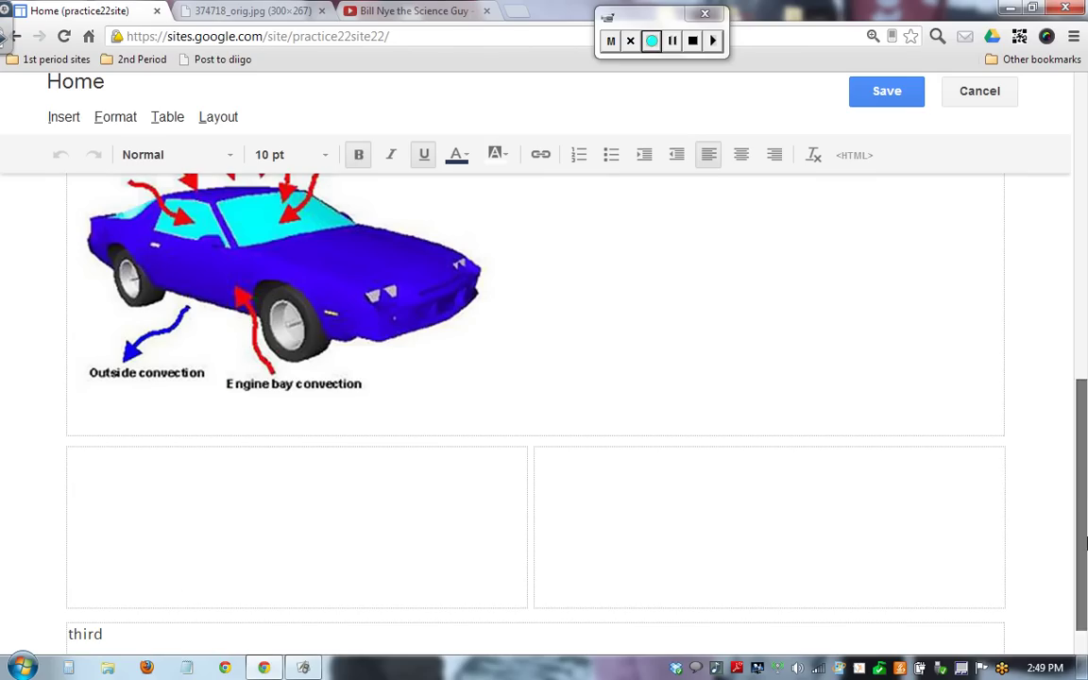
pyautogui.click(320, 490)
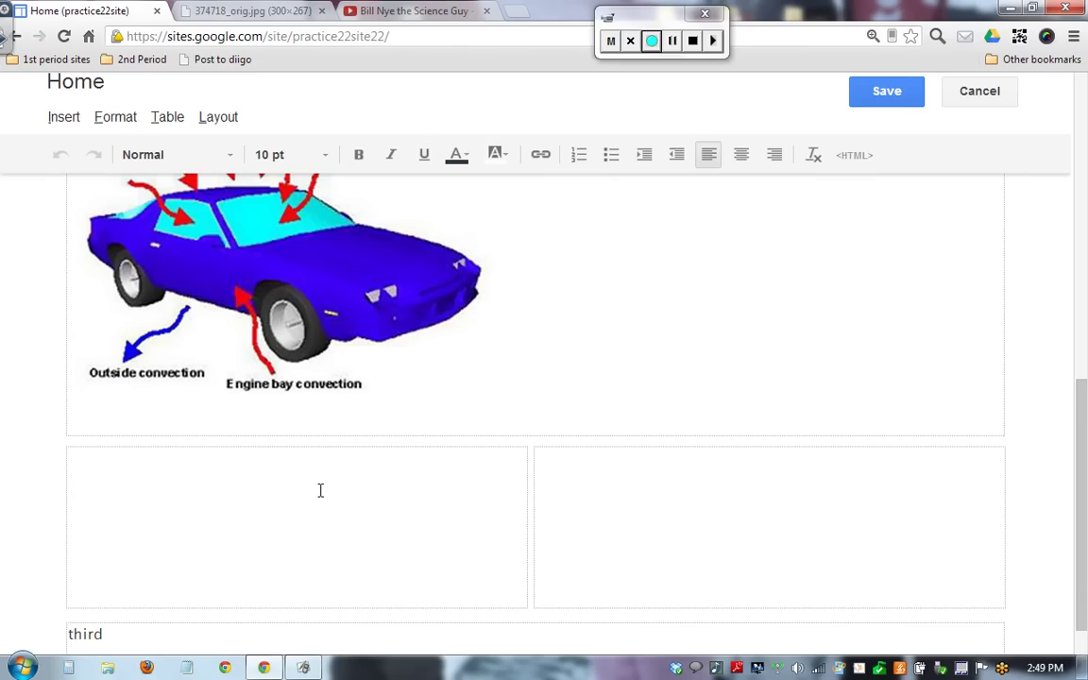
pyautogui.write('Quiz')
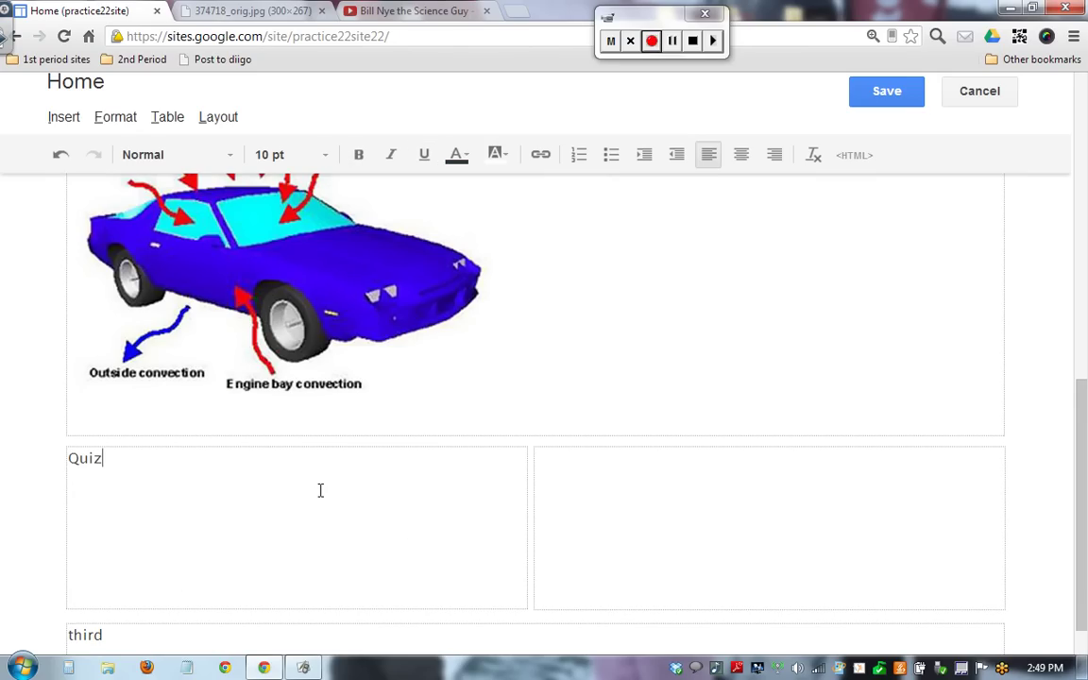
pyautogui.rightClick(677, 670)
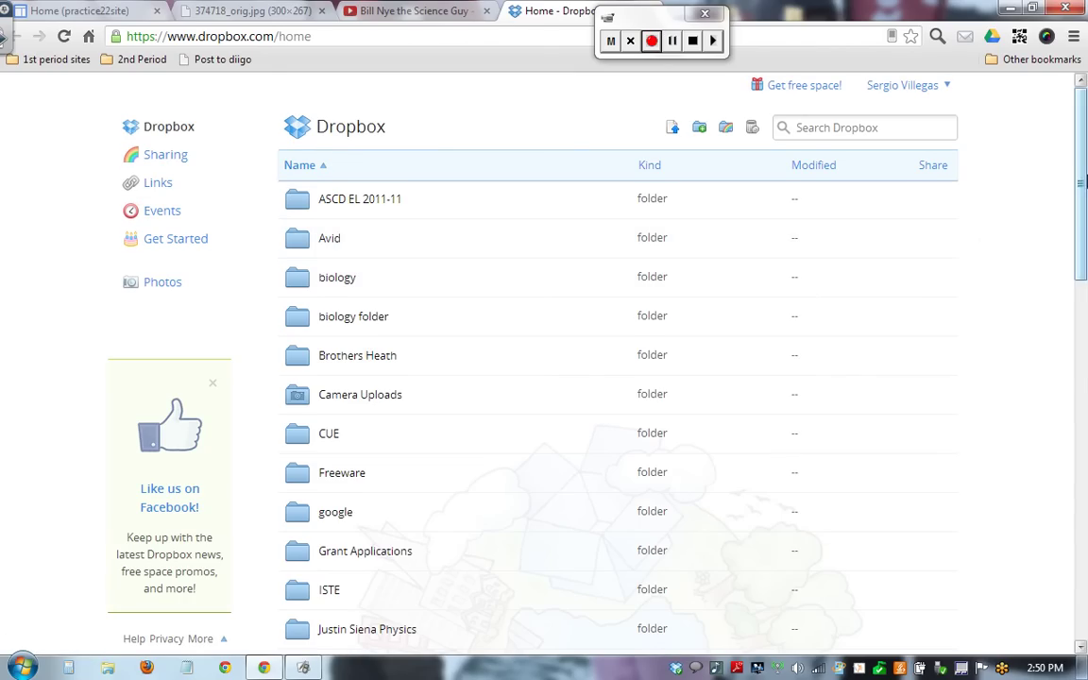
# - Copy a Dropbox share link for Belgian Blue (1).doc and return to the Sites editor
pyautogui.moveTo(1083, 182); pyautogui.dragTo(1083, 442)
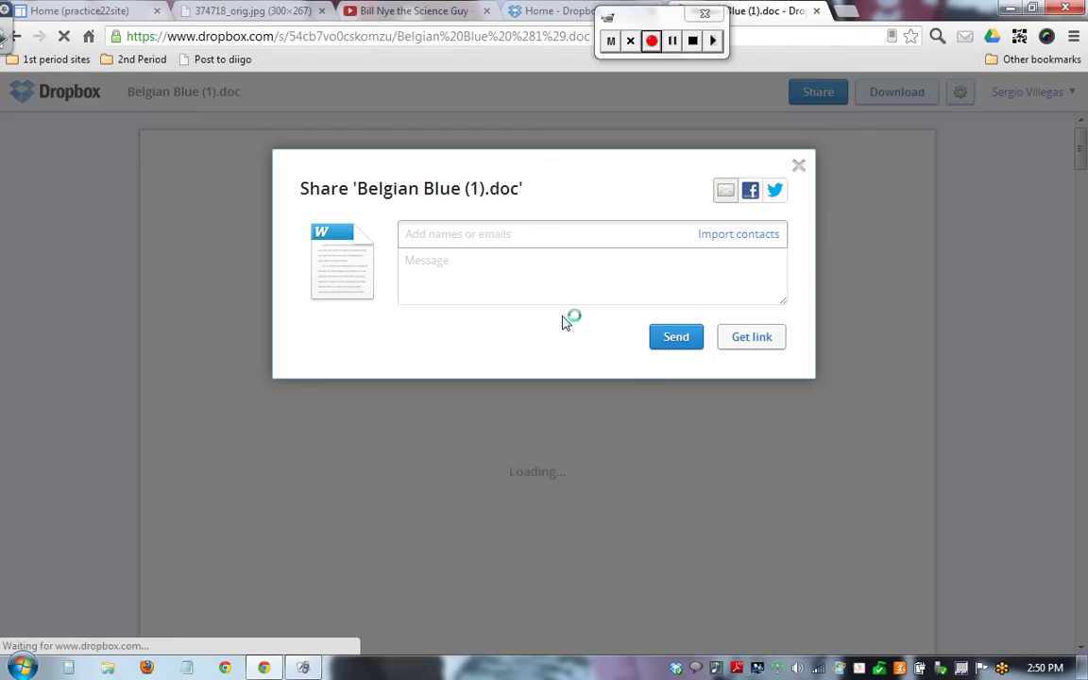
pyautogui.click(727, 348)
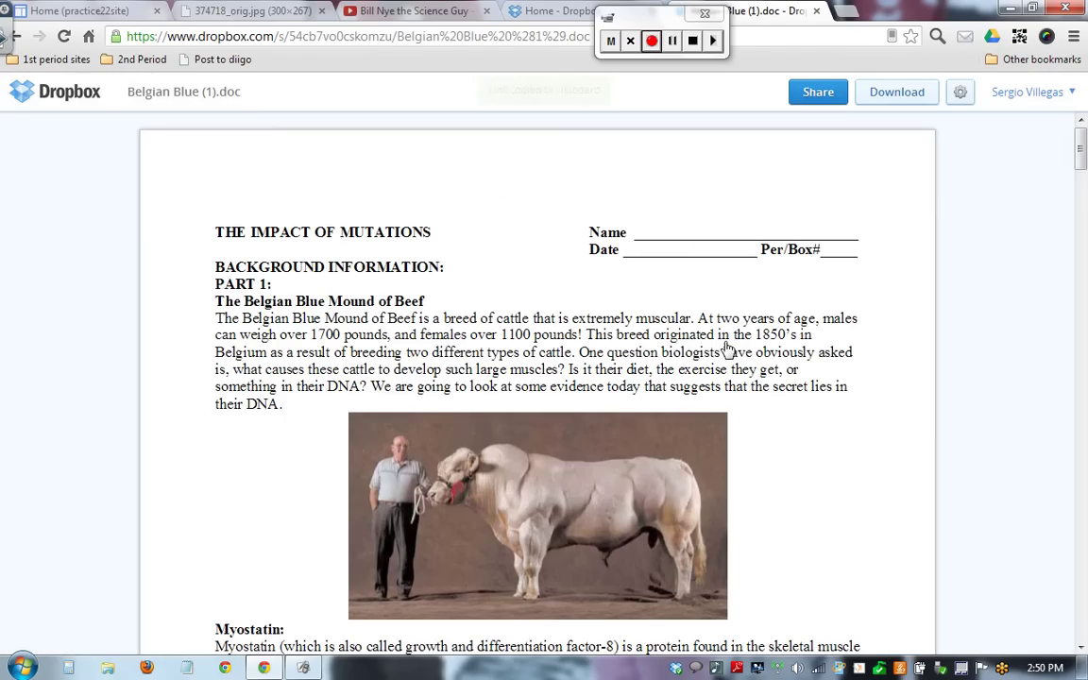
pyautogui.click(108, 13)
# - Link 'Quiz' to the pasted Dropbox document URL, opening in a new window, and save the page
pyautogui.moveTo(103, 458); pyautogui.dragTo(76, 458)
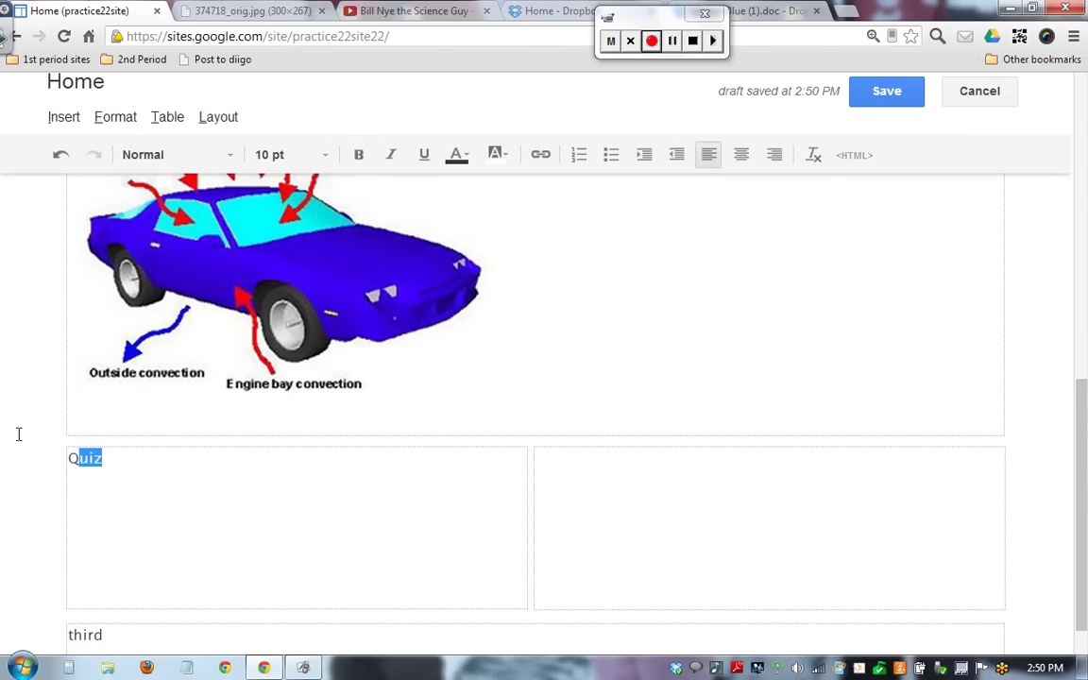
pyautogui.click(540, 154)
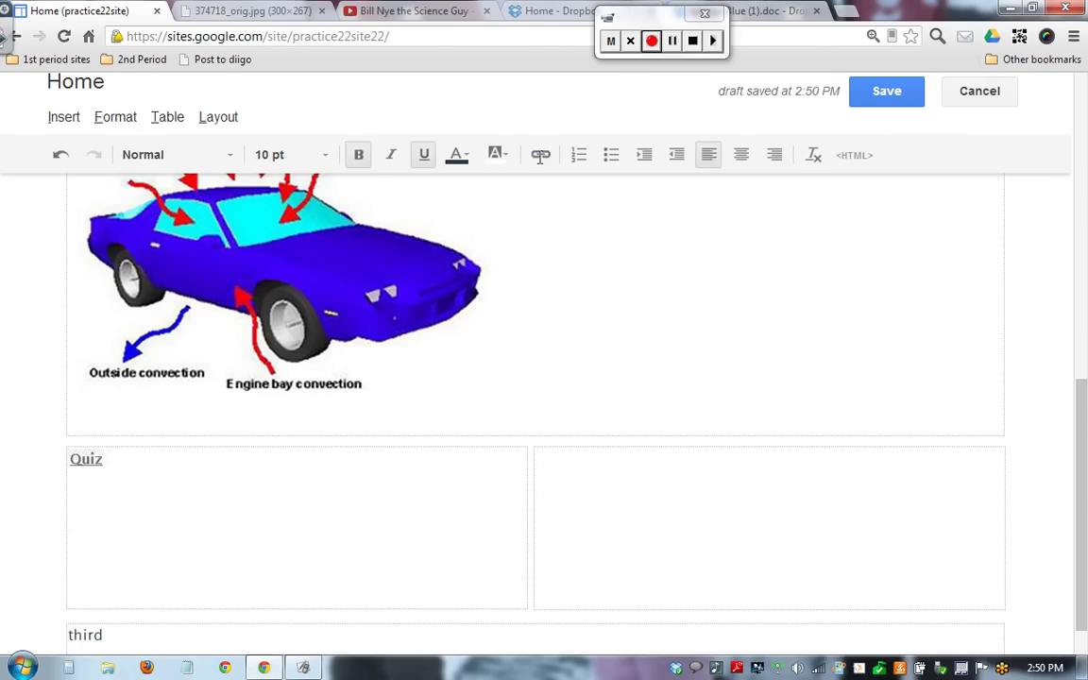
pyautogui.click(252, 206)
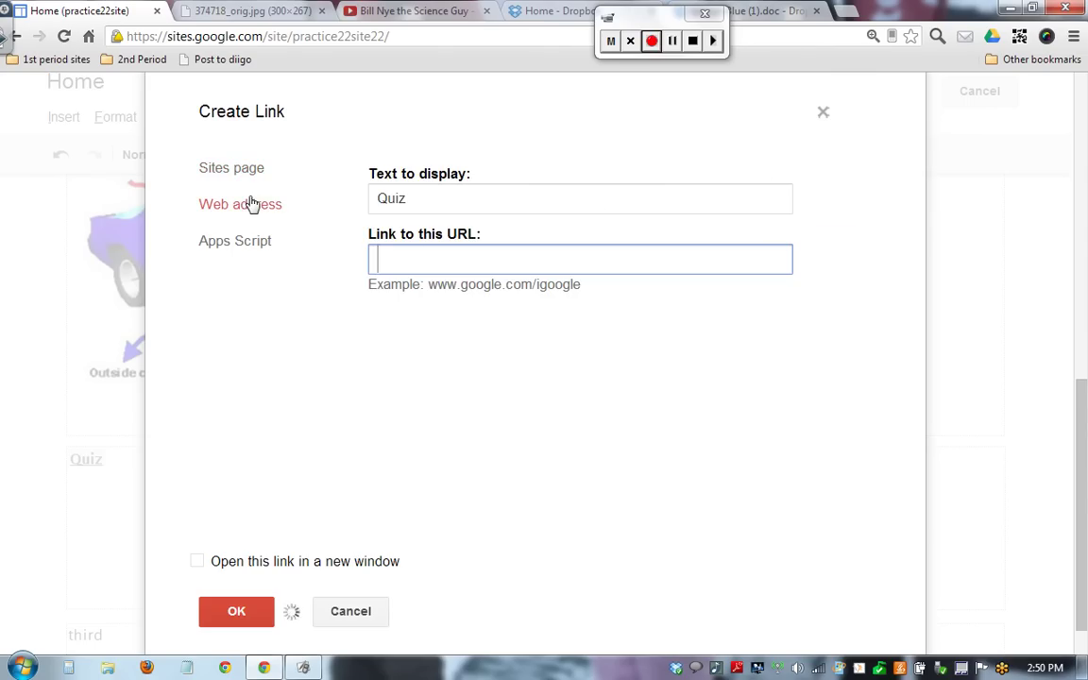
pyautogui.rightClick(427, 261)
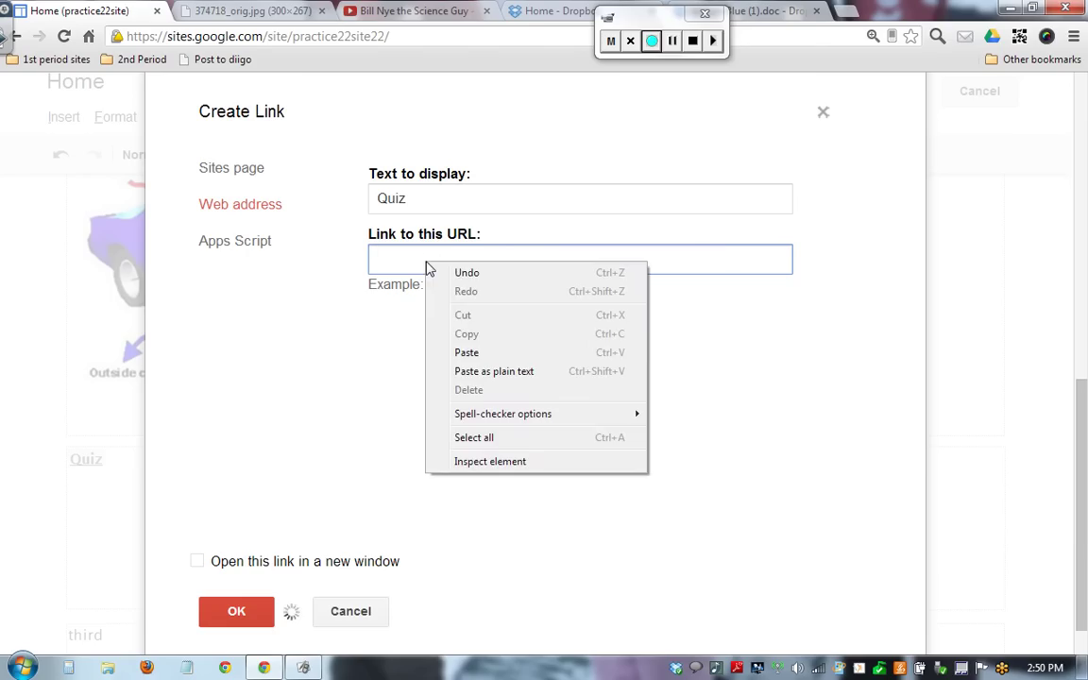
pyautogui.click(459, 352)
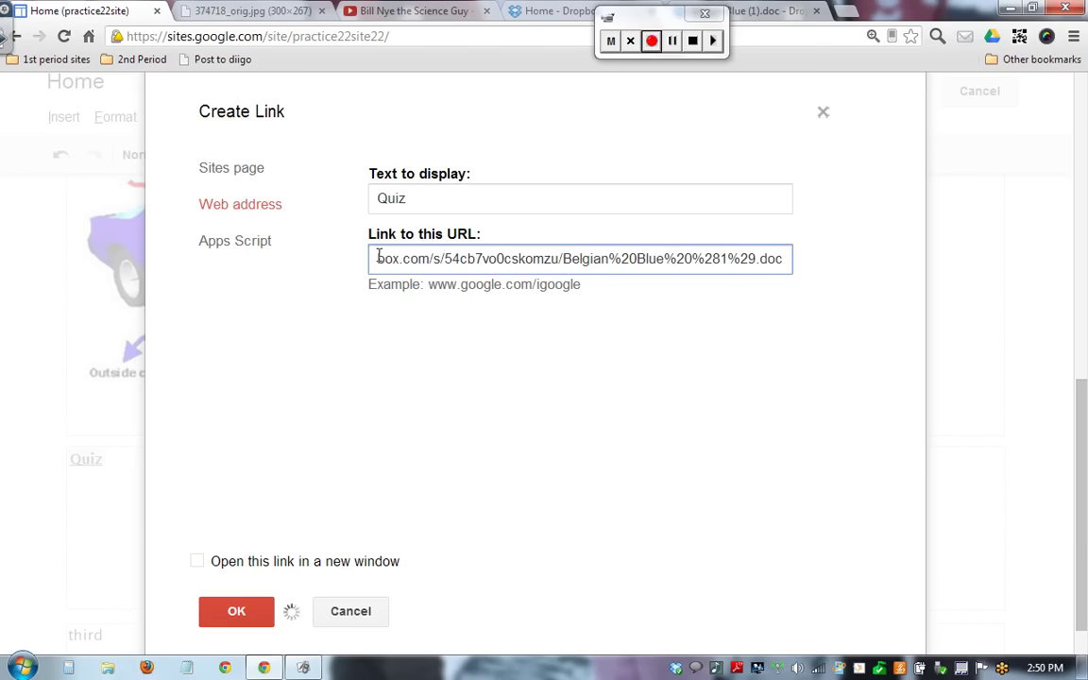
pyautogui.click(198, 564)
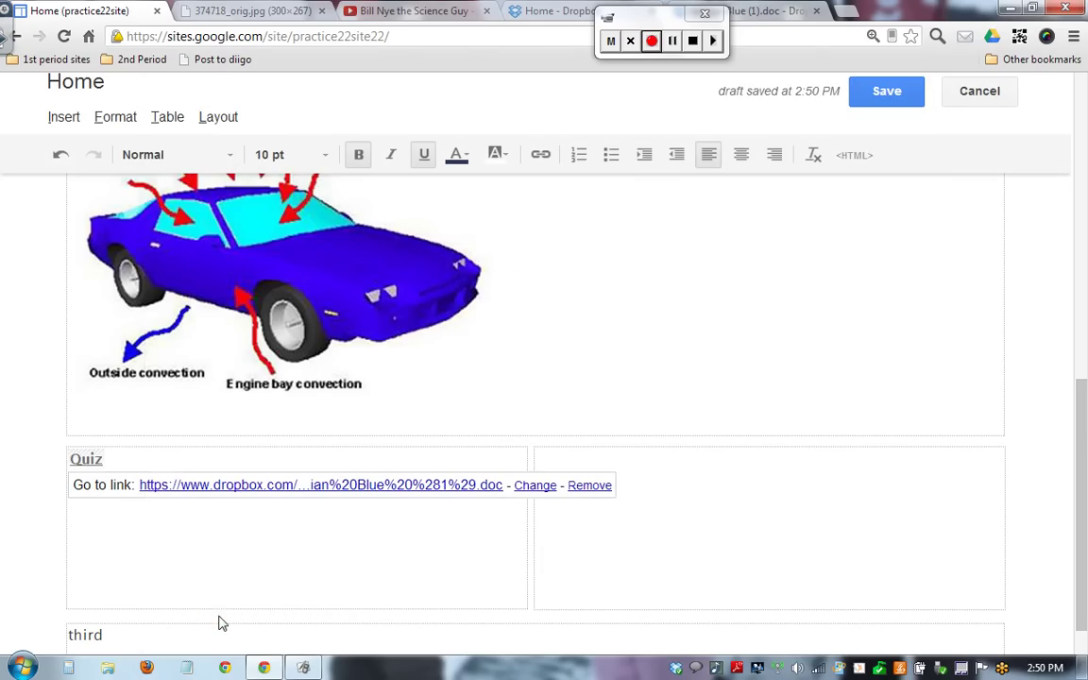
pyautogui.click(888, 100)
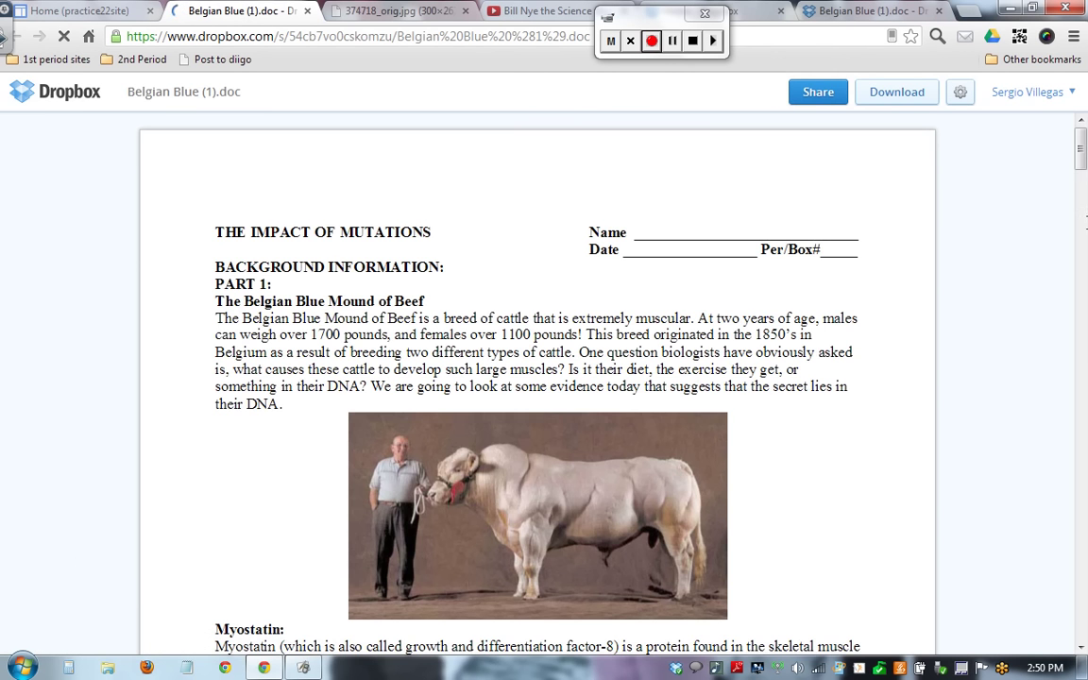
# - Scroll through Belgian Blue (1).doc opened from the Quiz link, then close the YouTube and Dropbox home tabs
pyautogui.scroll(-10, 1085, 227)
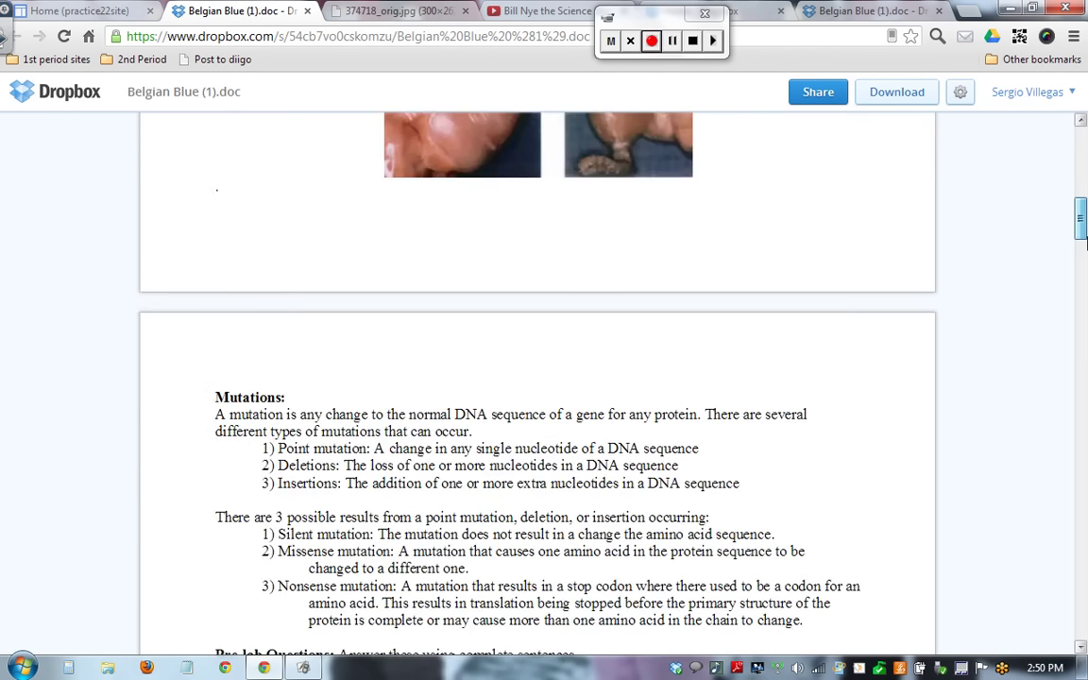
pyautogui.moveTo(1085, 243); pyautogui.dragTo(1086, 58)
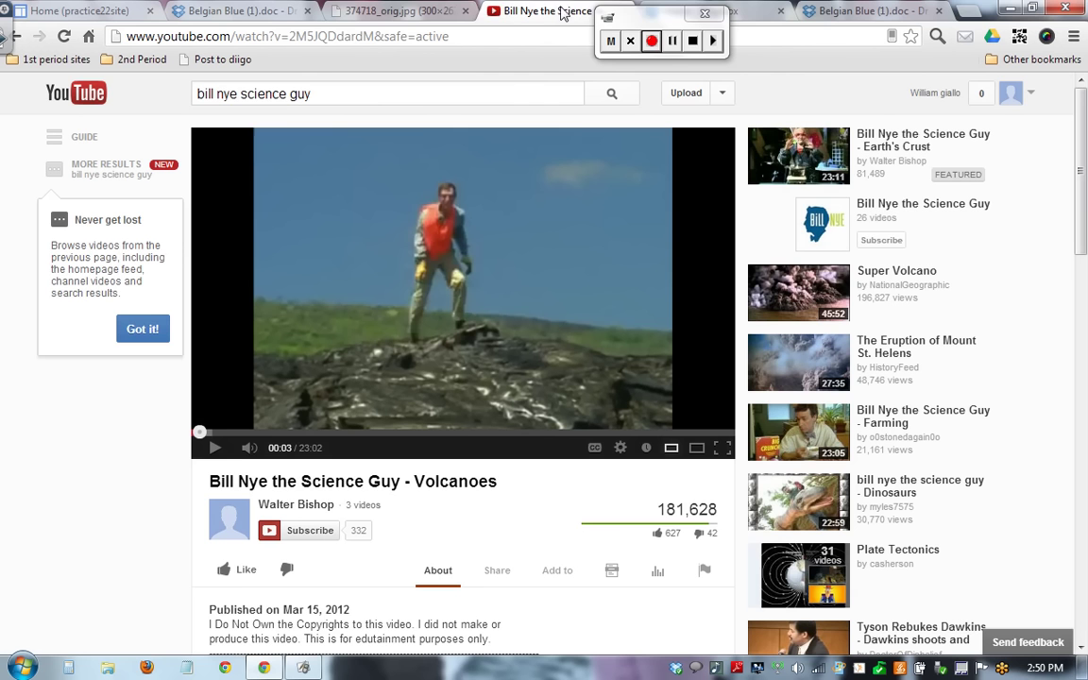
pyautogui.click(532, 11)
pyautogui.moveTo(636, 21); pyautogui.dragTo(666, 52)
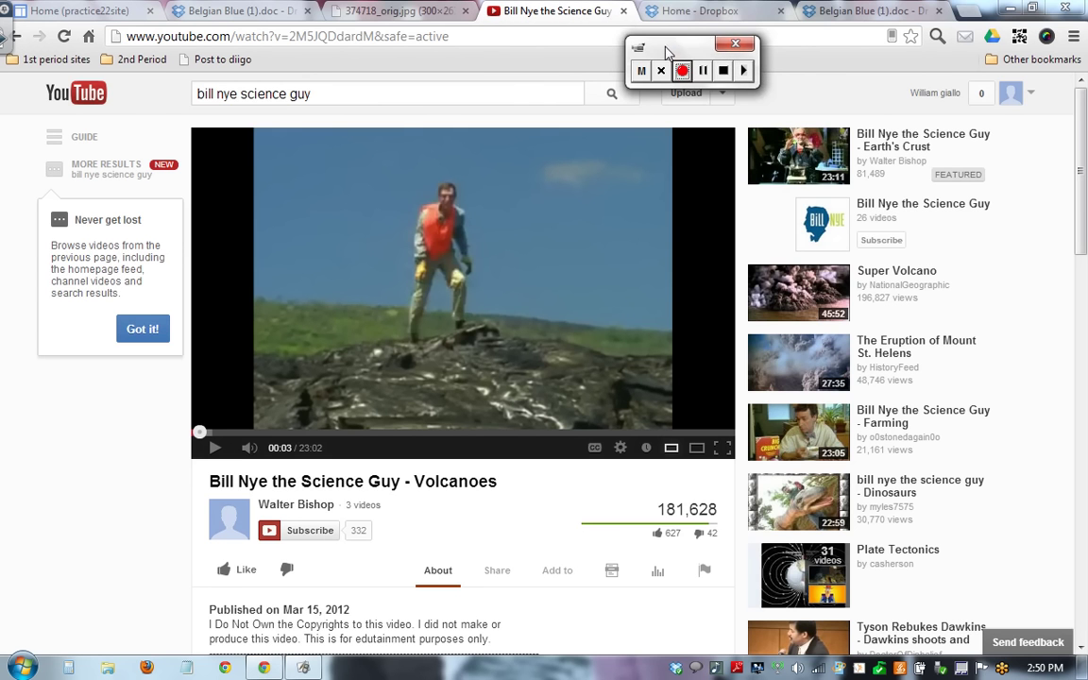
pyautogui.click(623, 11)
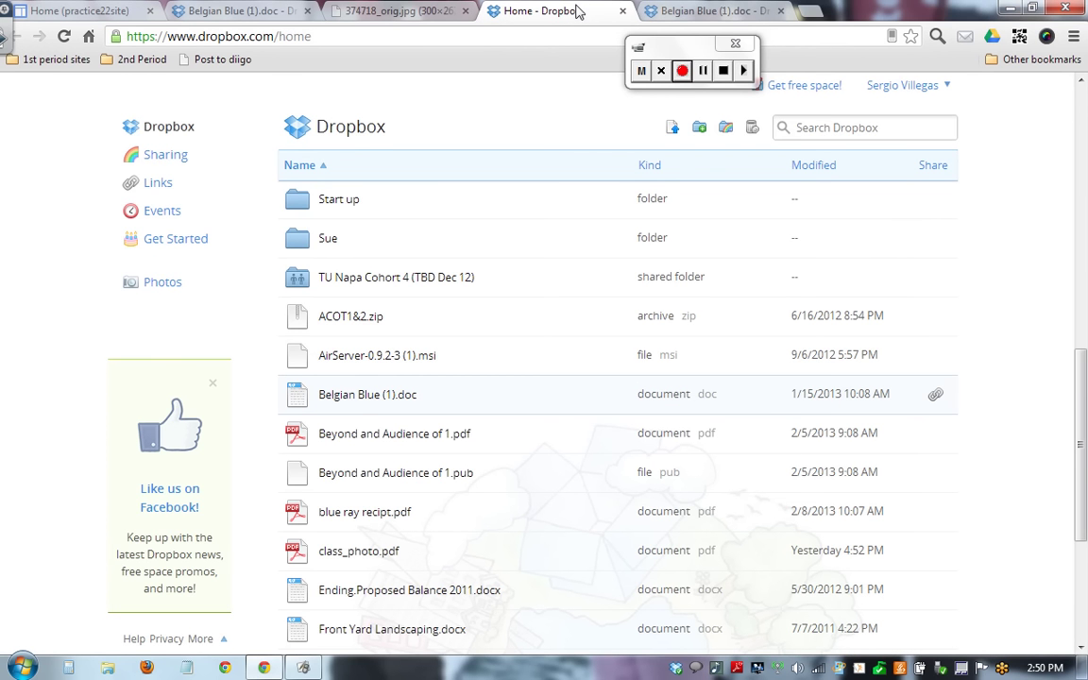
pyautogui.click(623, 11)
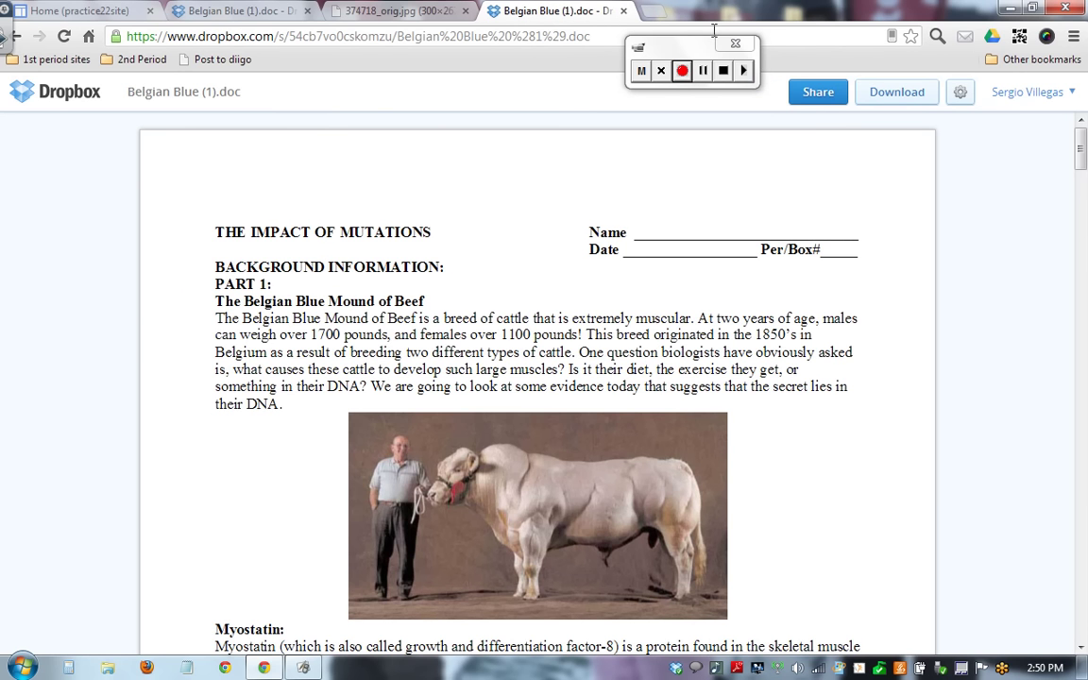